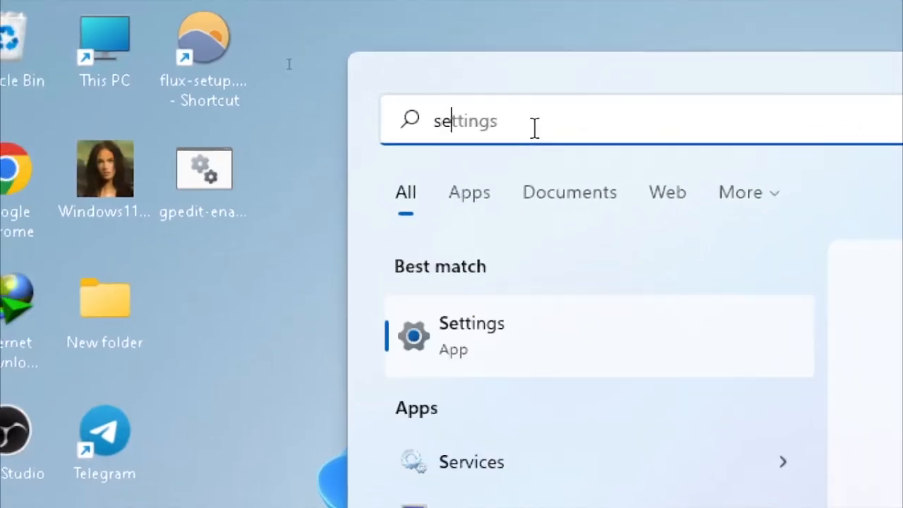
- Search Windows for "settings" and open the Settings app
text(d)
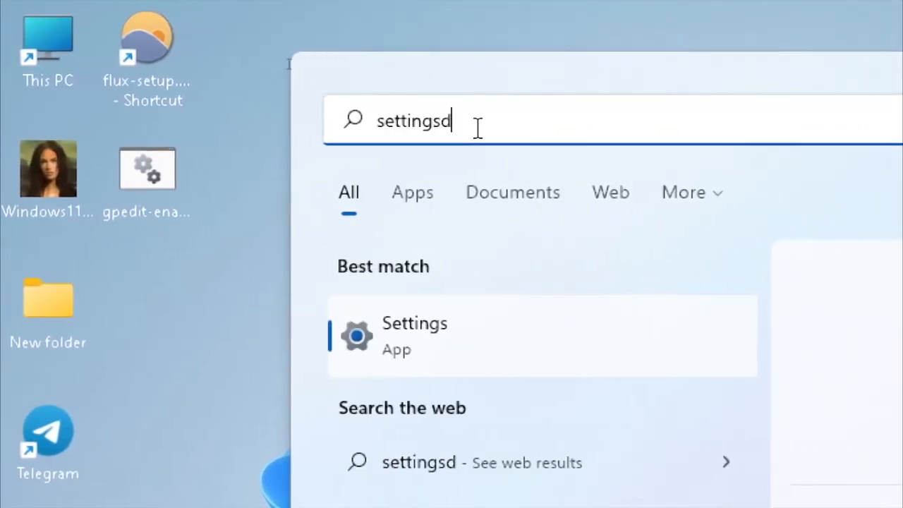
key(BackSpace)
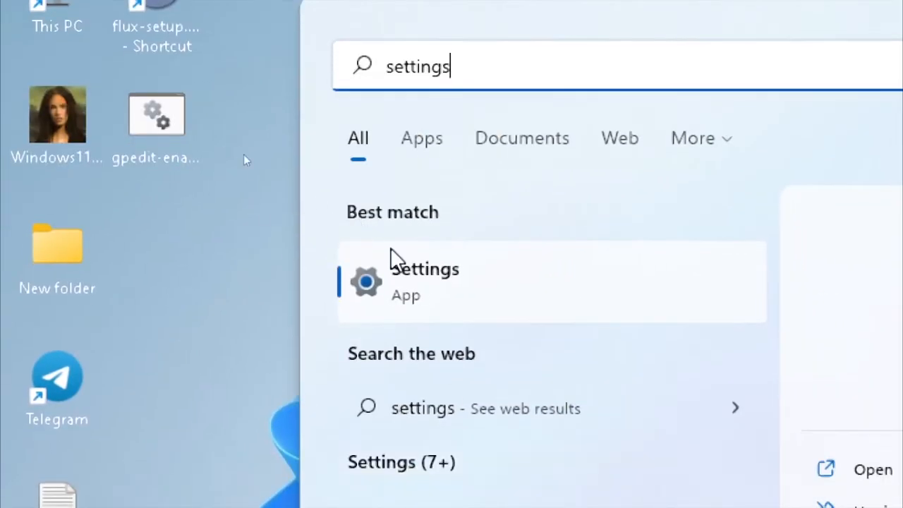
click(414, 276)
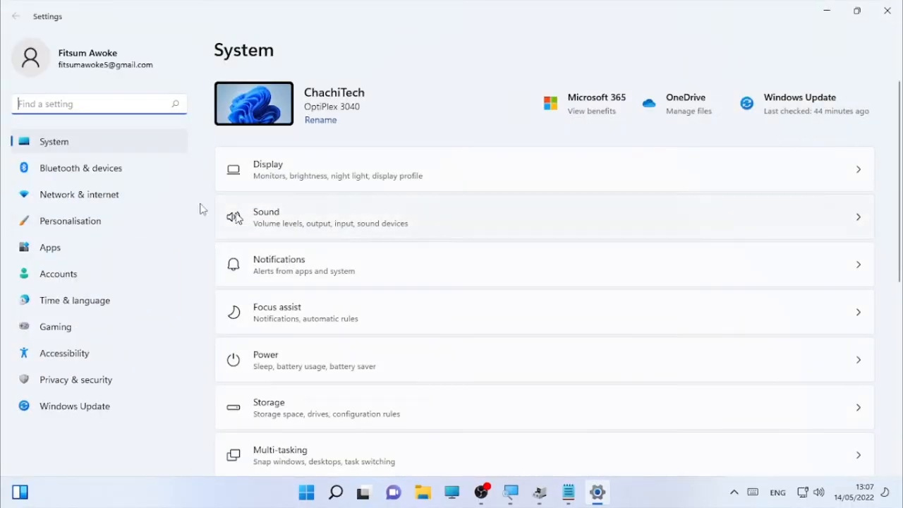
- Open the list of other troubleshooters within the system's troubleshoot settings
click(100, 147)
scroll(428, 211, down, 5)
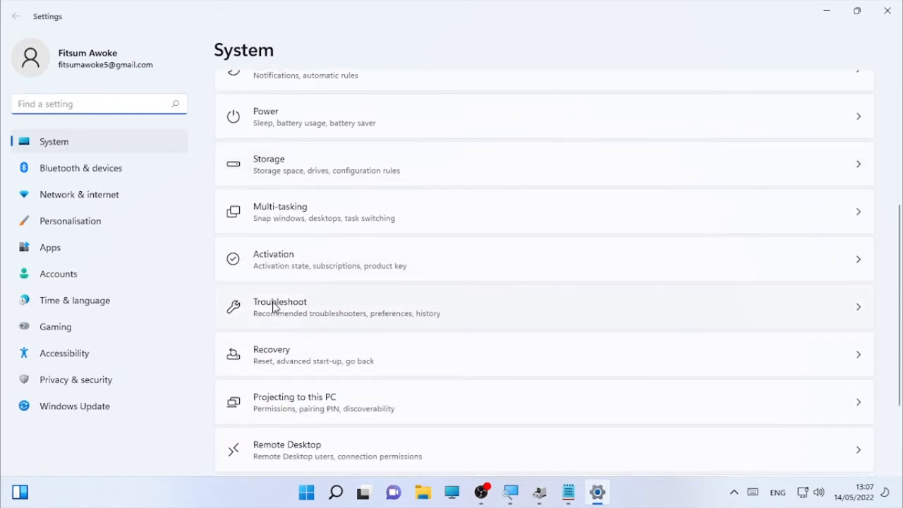
click(273, 307)
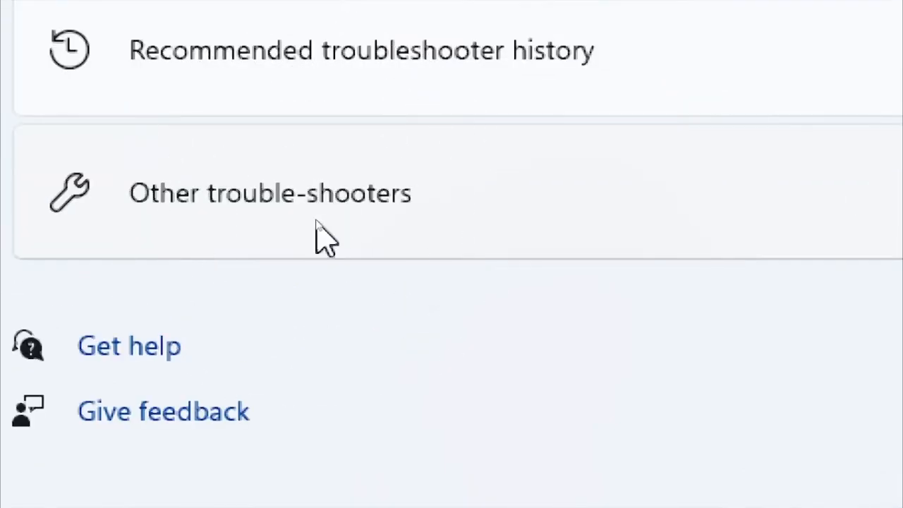
click(315, 223)
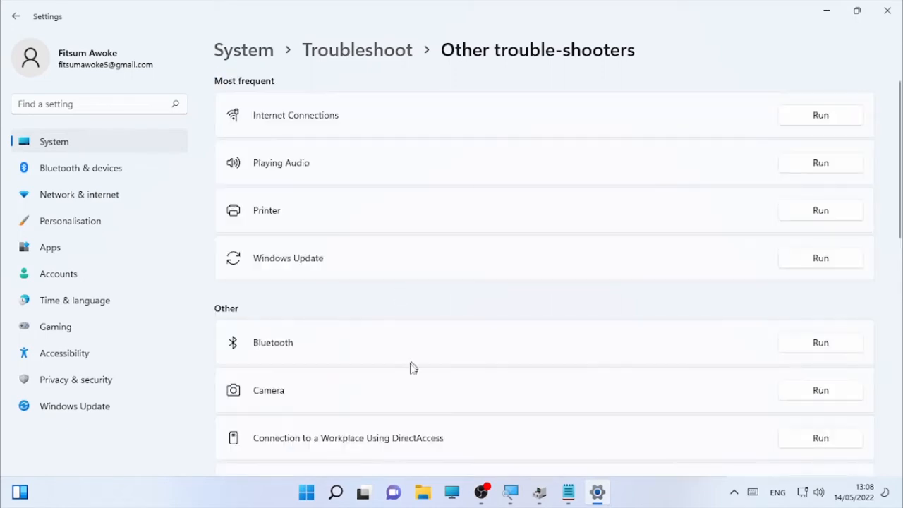
- Run the Power troubleshooter from the list of other troubleshooters
scroll(389, 375, down, 3)
scroll(389, 375, down, 2)
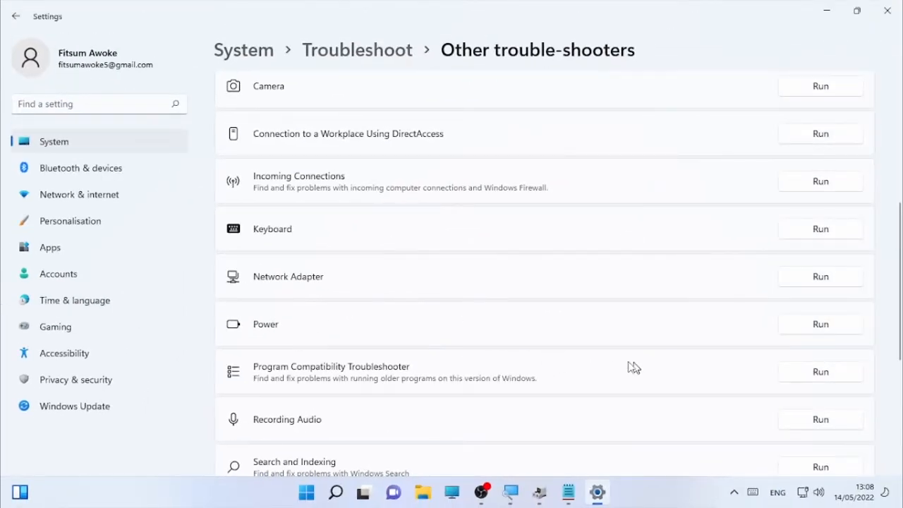
click(816, 325)
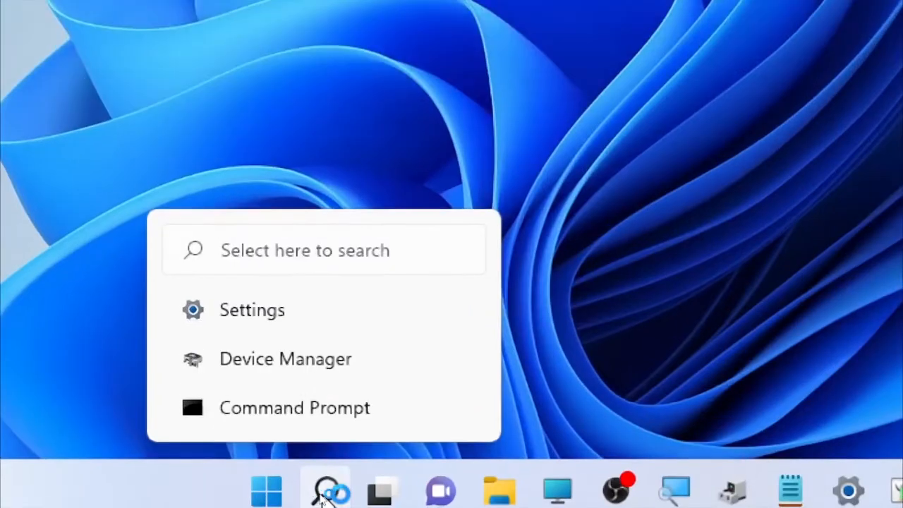
- Search Windows for "cmd", run Command Prompt as administrator, and bring its window into focus
click(324, 494)
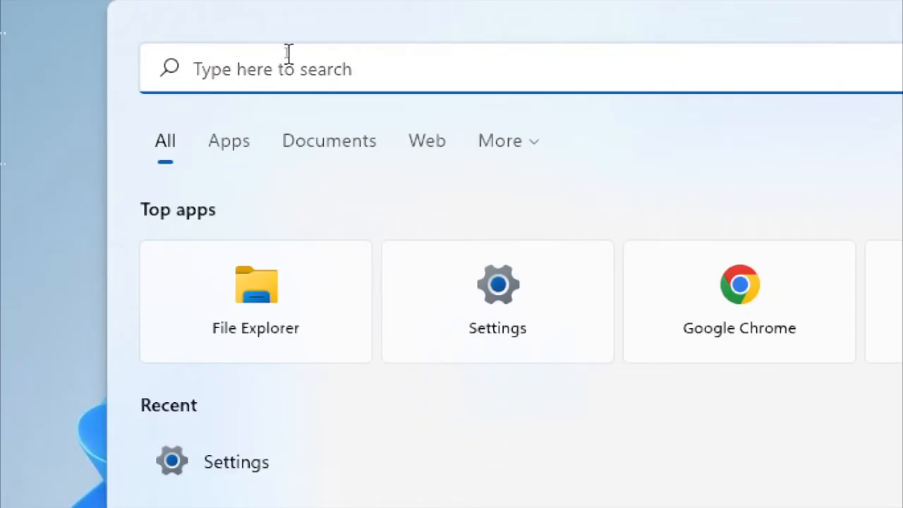
text(cmd)
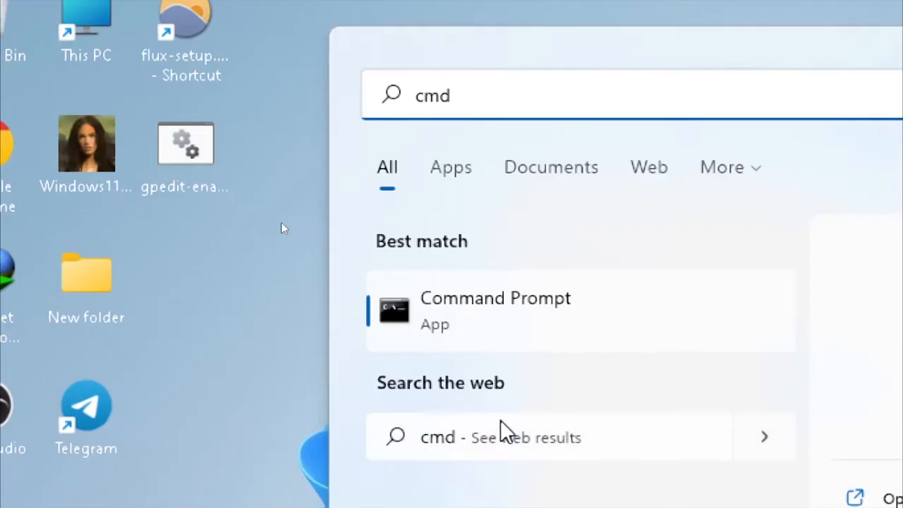
click(332, 302)
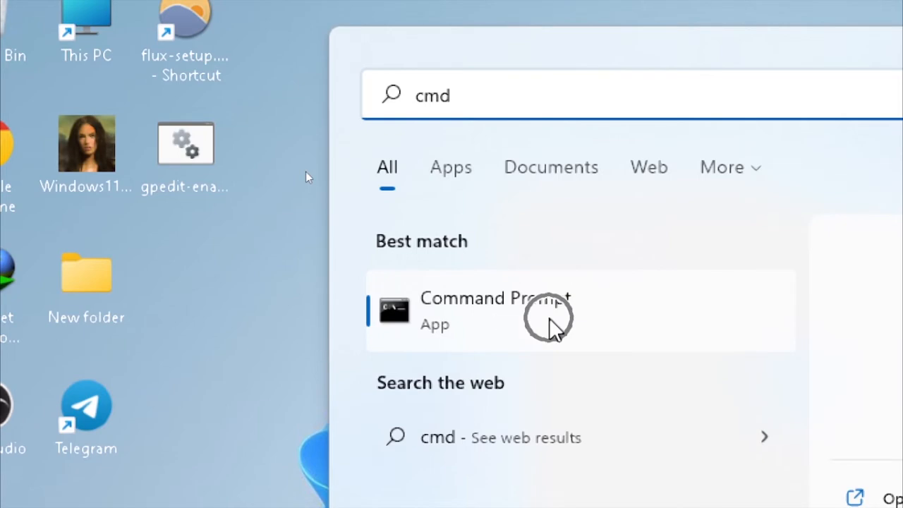
right_click(544, 331)
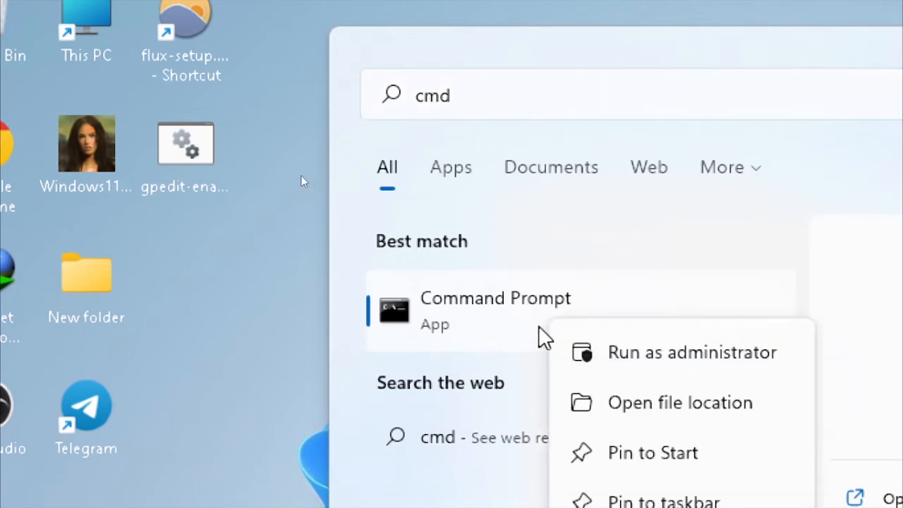
click(633, 358)
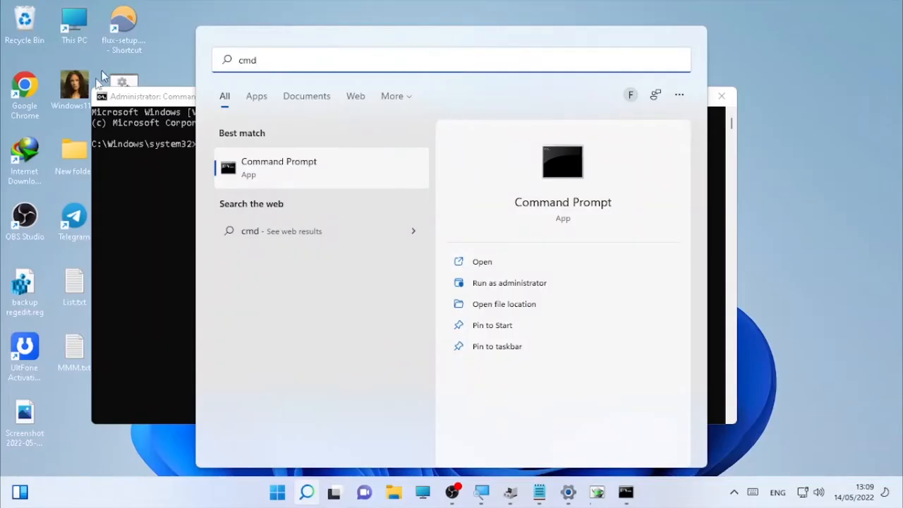
click(157, 201)
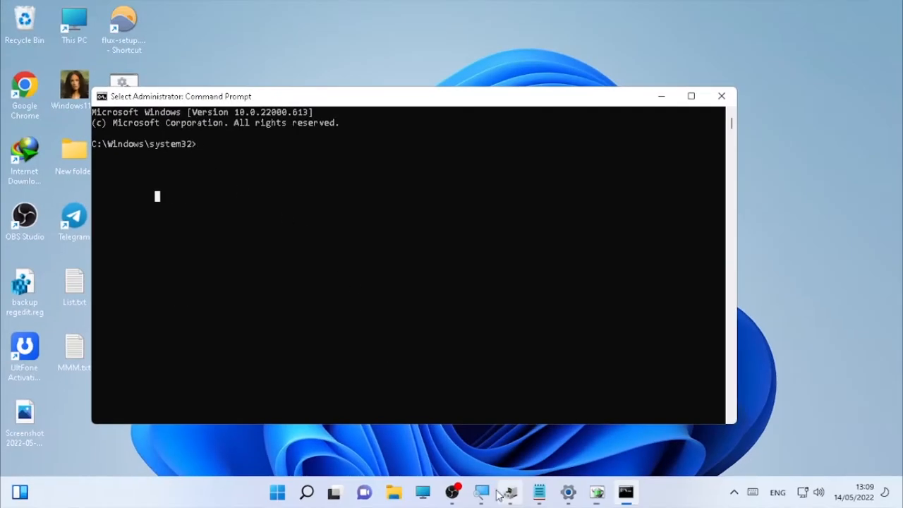
- Switch to the MMM.txt notes in Notepad and copy the command "powercfg -restoredefaultschemes" under Solution #2
click(539, 494)
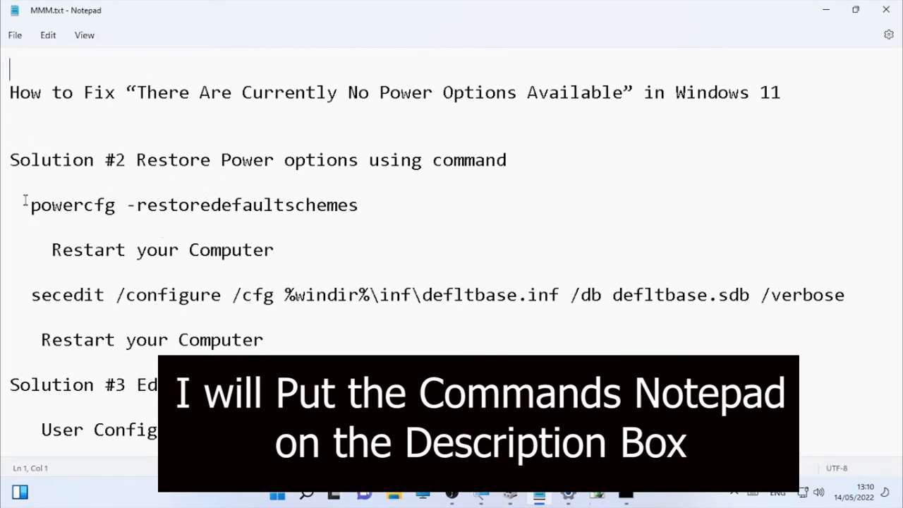
drag(147, 159, 241, 174)
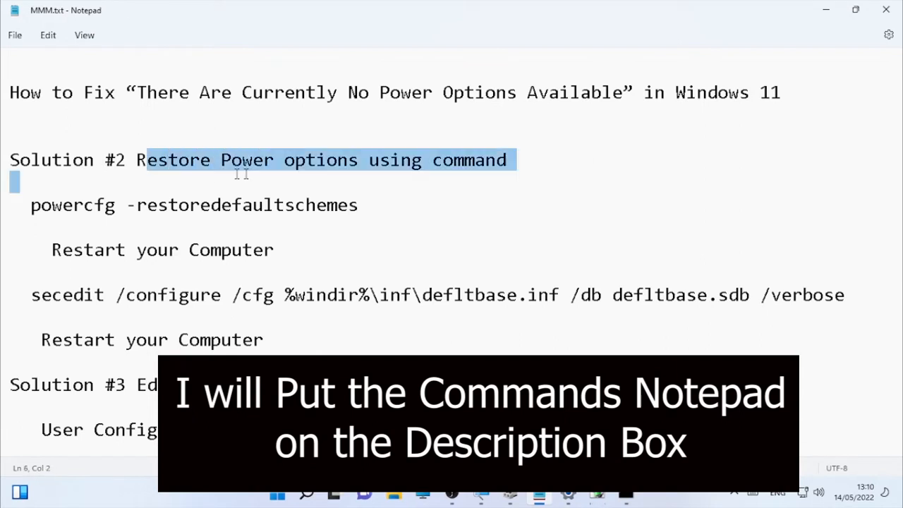
click(465, 161)
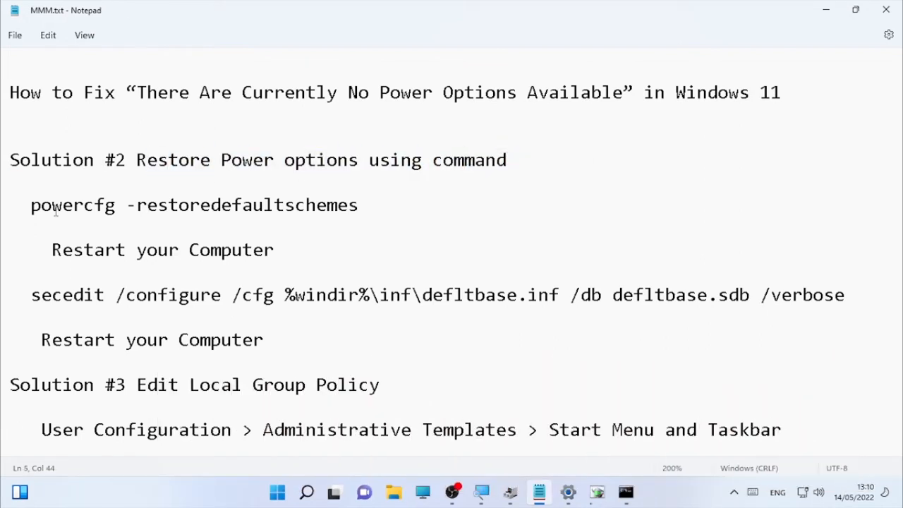
drag(32, 204, 137, 210)
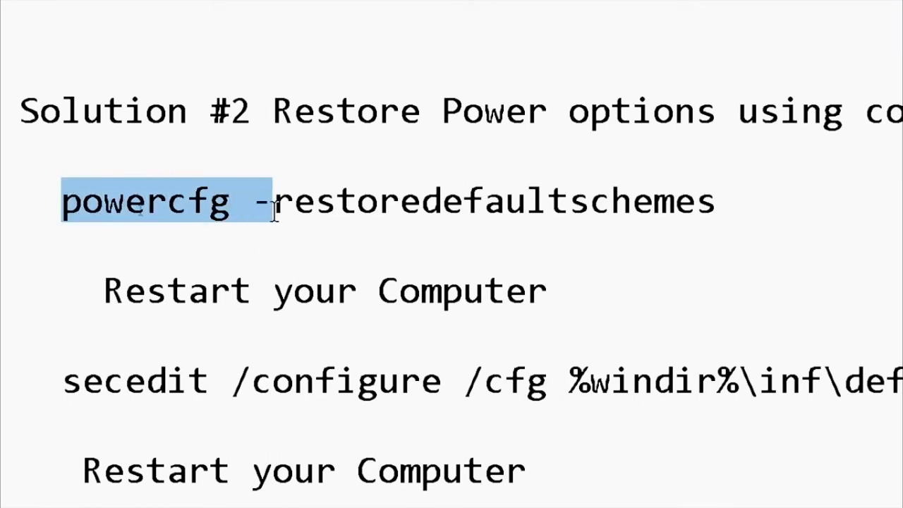
drag(274, 210, 729, 216)
right_click(639, 199)
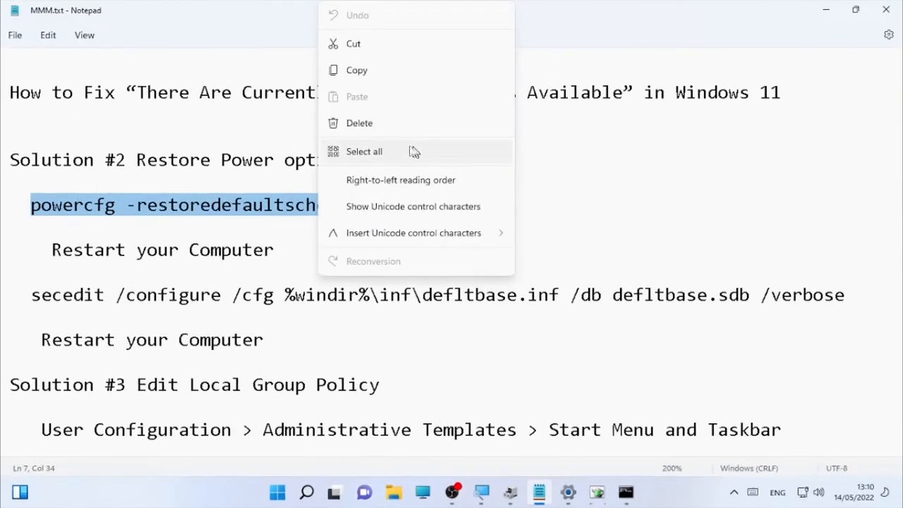
click(357, 71)
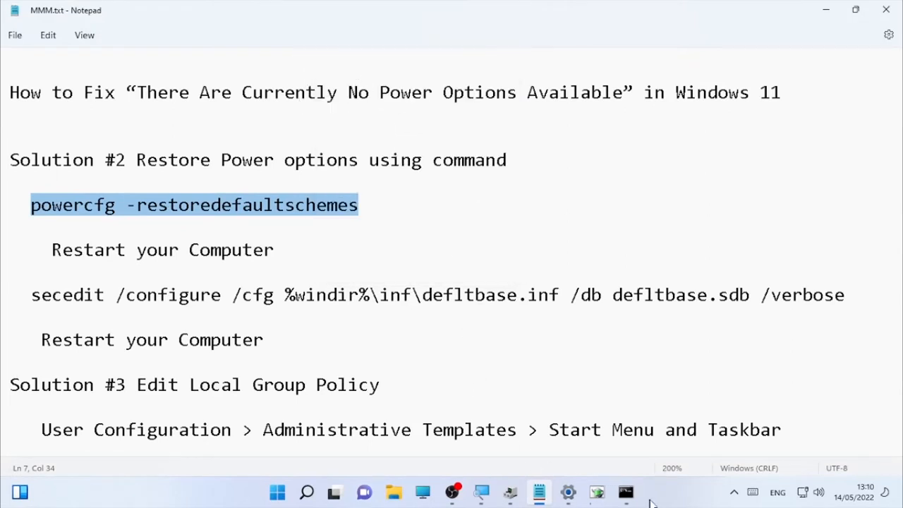
- Switch to the administrator Command Prompt, paste the copied command "powercfg -restoredefaultschemes" and run it
click(633, 497)
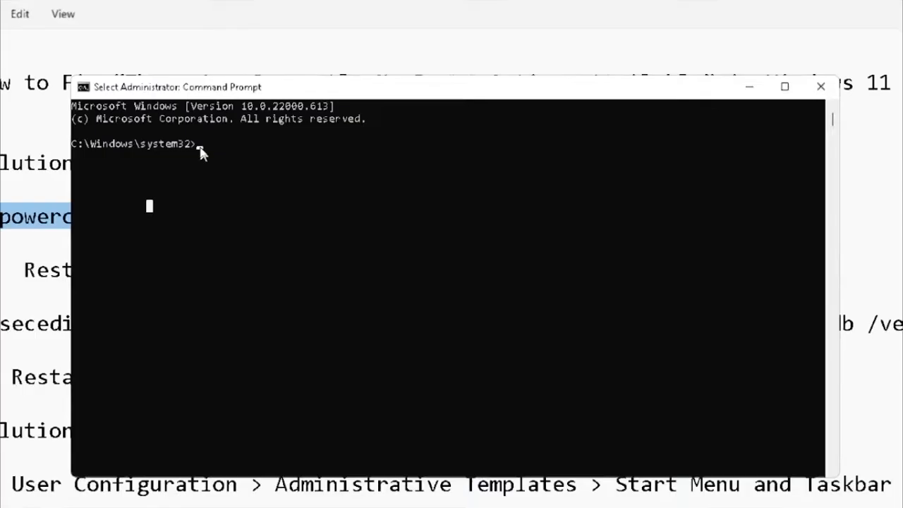
right_click(246, 152)
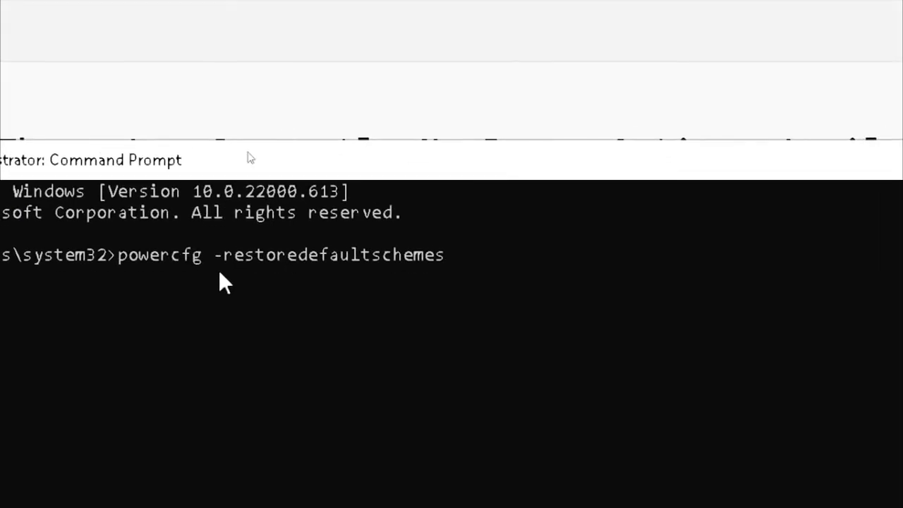
key(Return)
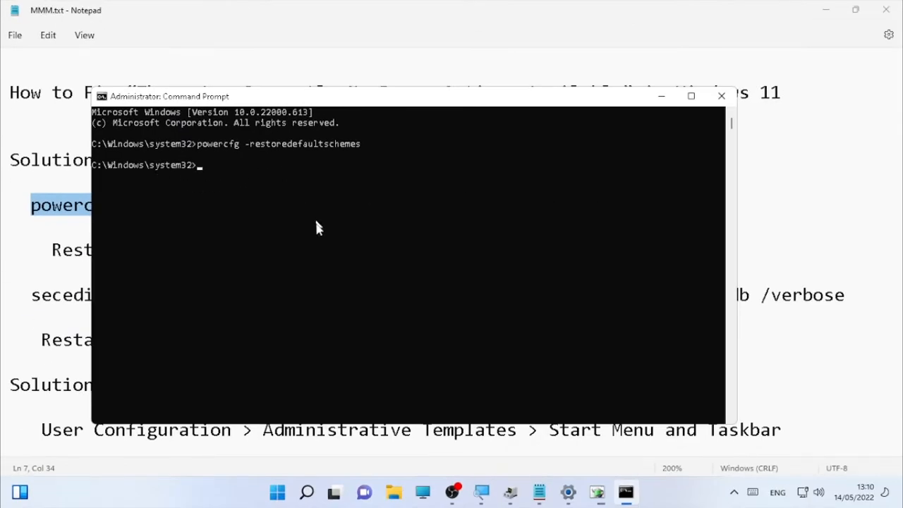
- Restart the computer
right_click(278, 494)
mouse_move(284, 441)
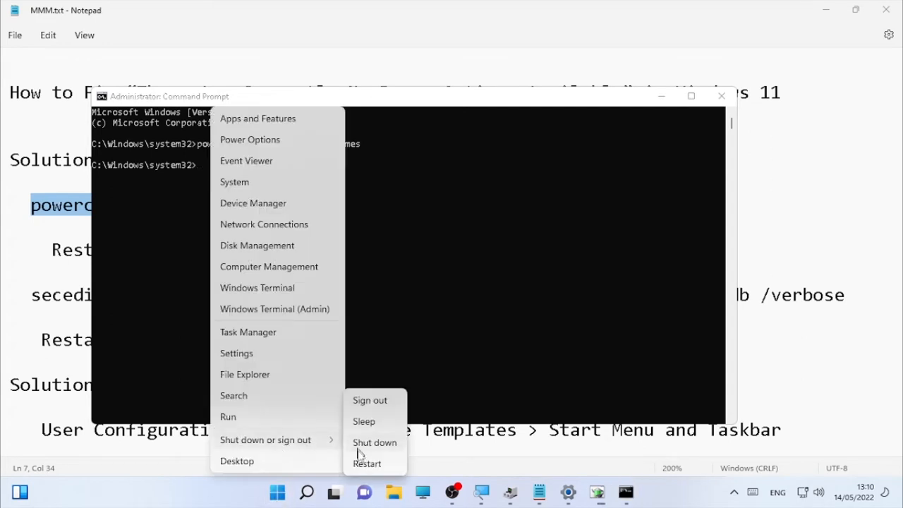
click(360, 463)
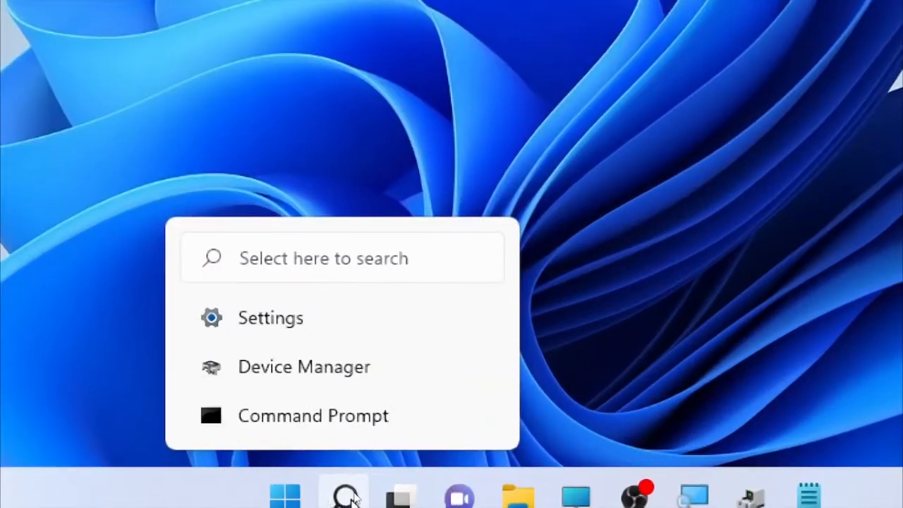
- Search Windows for "cmd" and run Command Prompt as administrator
click(347, 496)
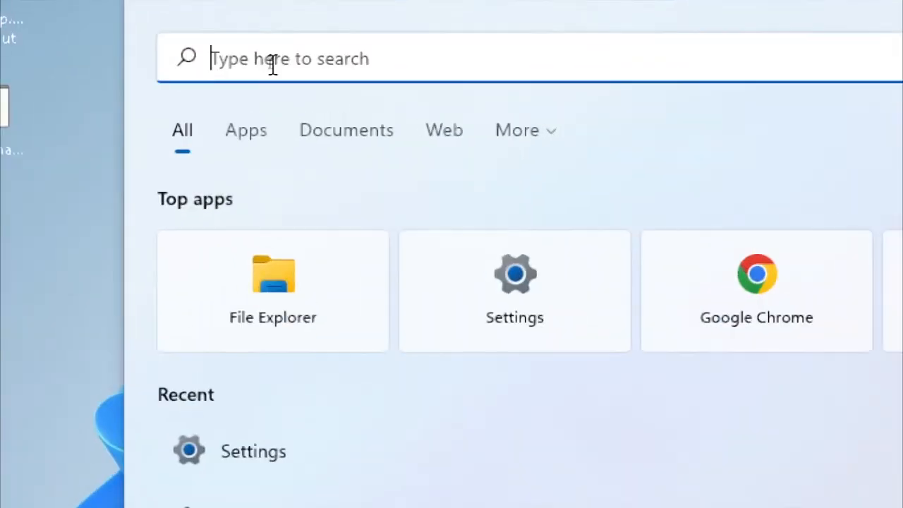
text(cmd)
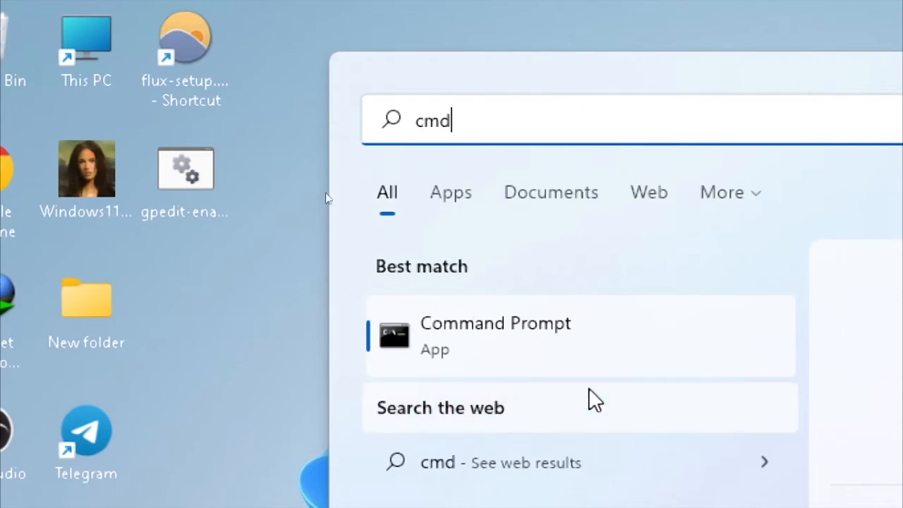
right_click(583, 339)
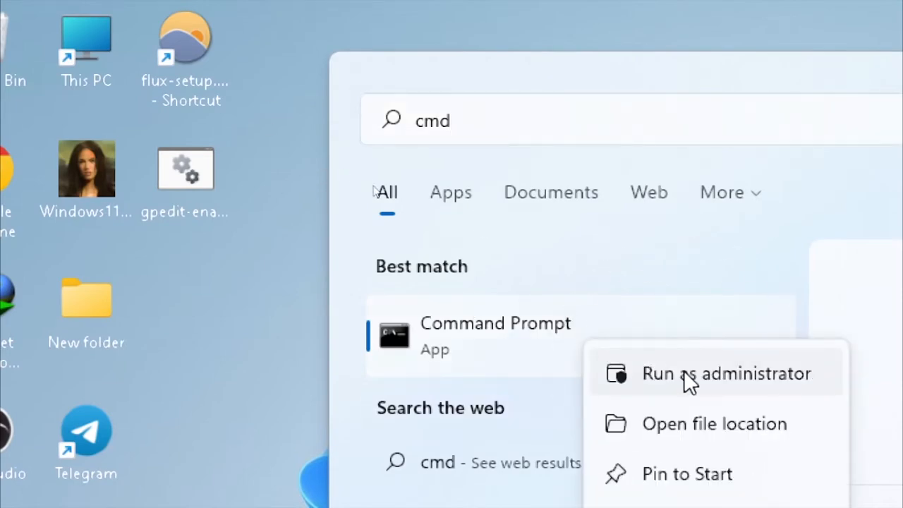
click(684, 371)
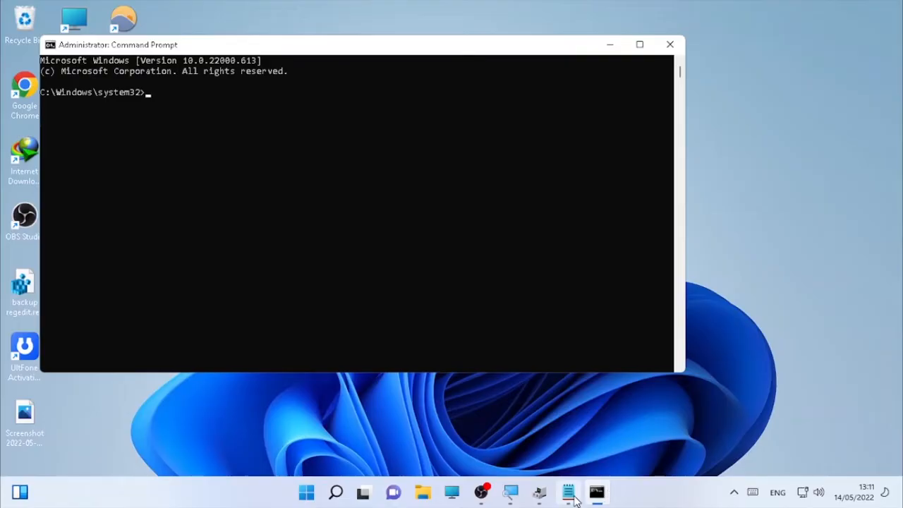
- Switch to the MMM.txt notes in Notepad and copy the command "secedit /configure /cfg %windir%\inf\defltbase.inf /db defltbase.sdb /verbose"
click(573, 496)
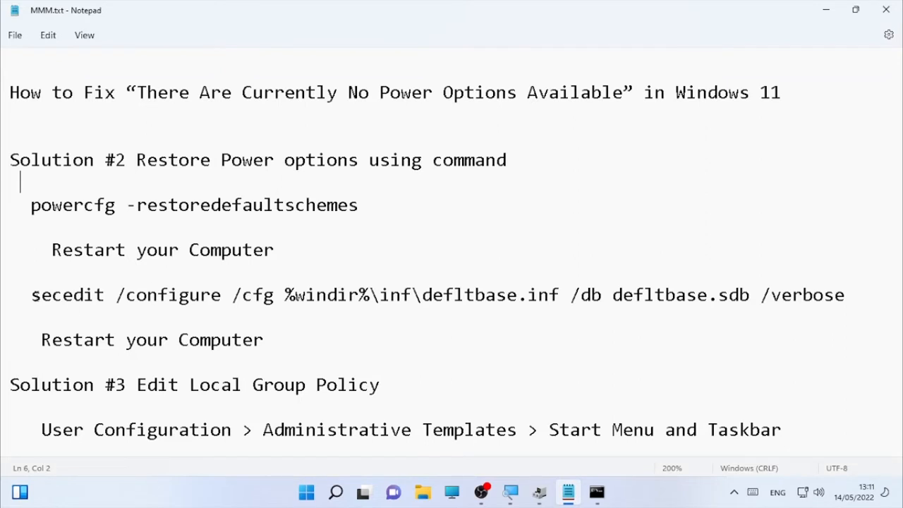
drag(31, 295, 858, 296)
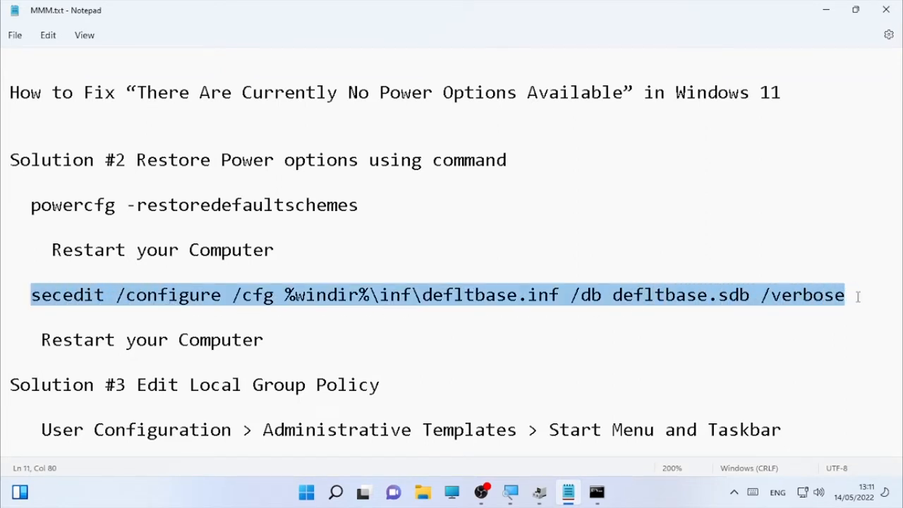
right_click(781, 291)
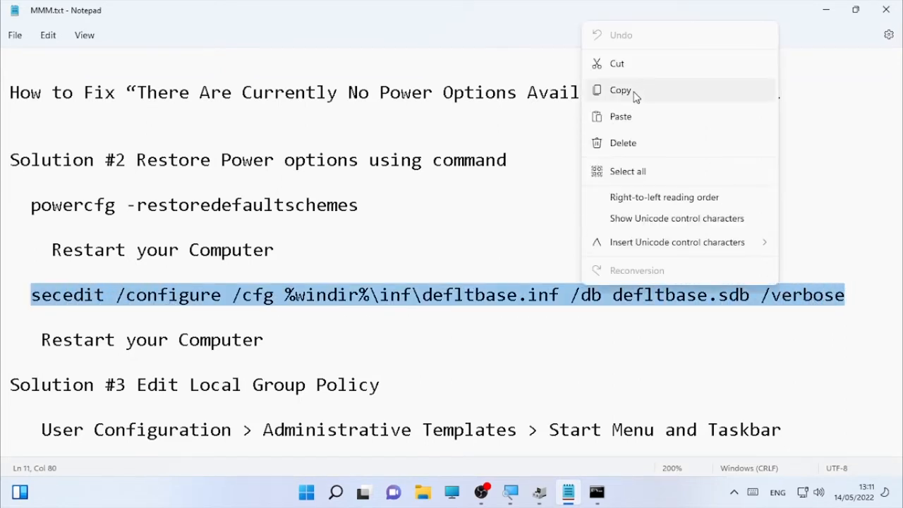
click(621, 90)
- Minimize Notepad, then paste and run "secedit /configure /cfg %windir%\inf\defltbase.inf /db defltbase.sdb /verbose" in the administrator Command Prompt
click(826, 8)
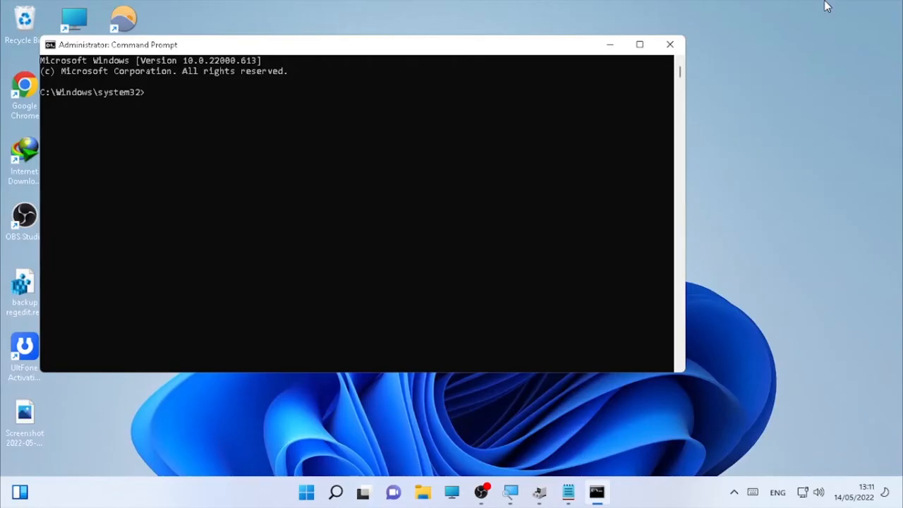
right_click(325, 180)
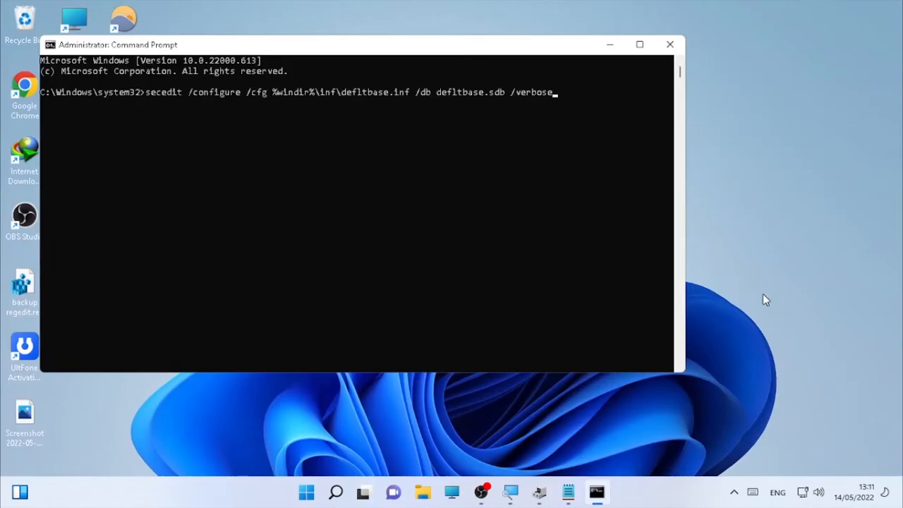
key(Return)
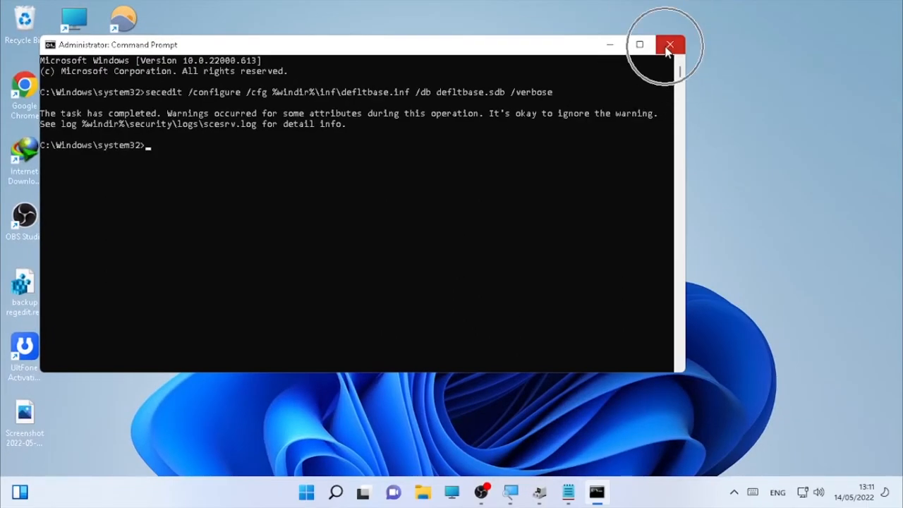
- Close the Command Prompt and restart the computer
click(670, 46)
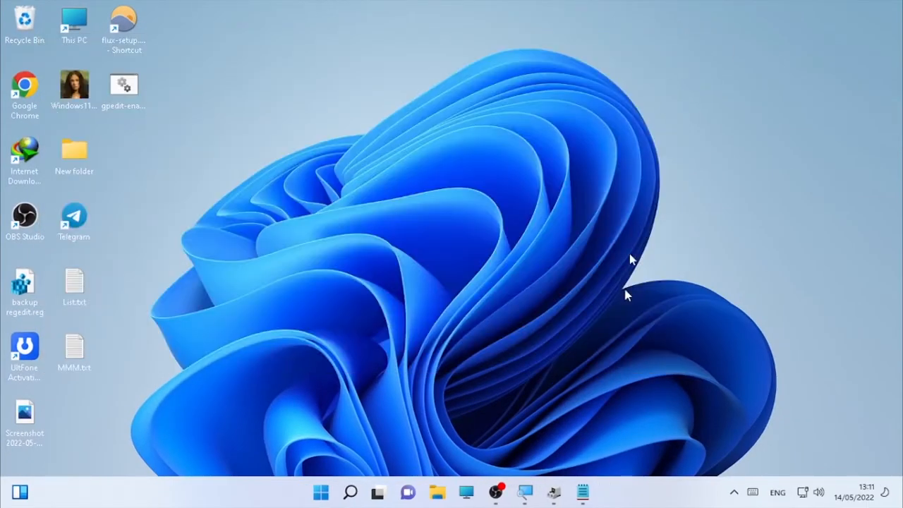
right_click(321, 493)
mouse_move(350, 441)
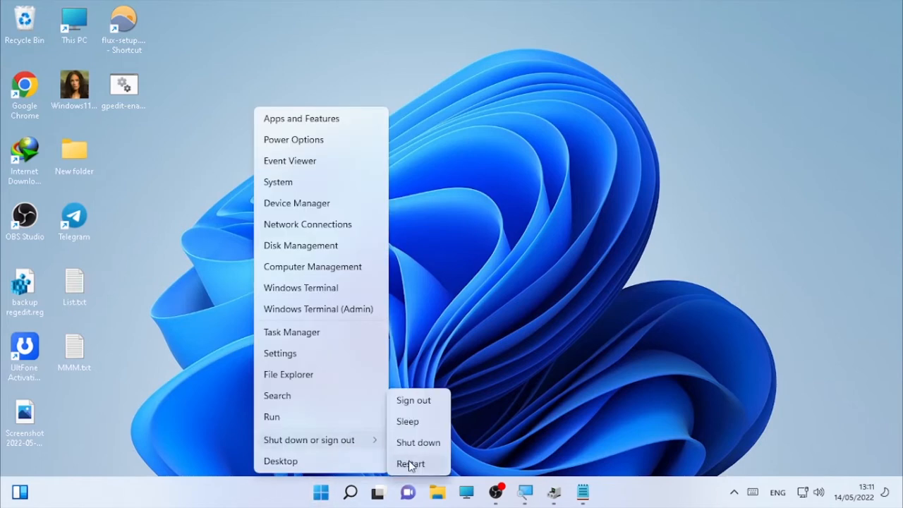
click(410, 464)
click(568, 383)
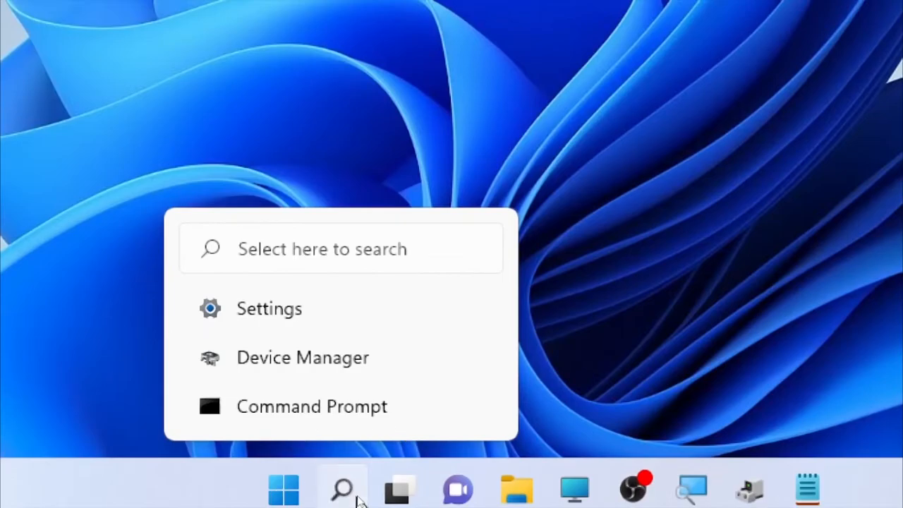
- Search Windows for "gpedit.msc", open the Local Group Policy Editor and widen its policy tree until the folder names are readable
click(358, 497)
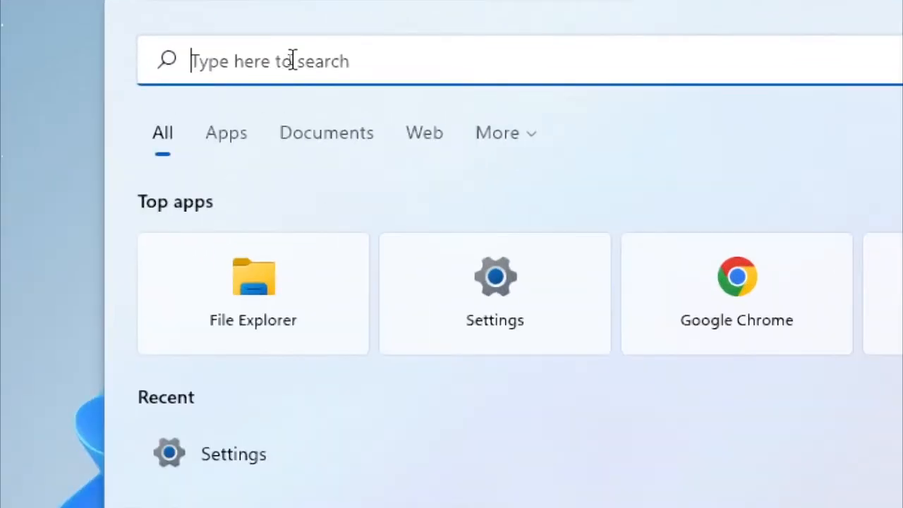
text(gpedit.m)
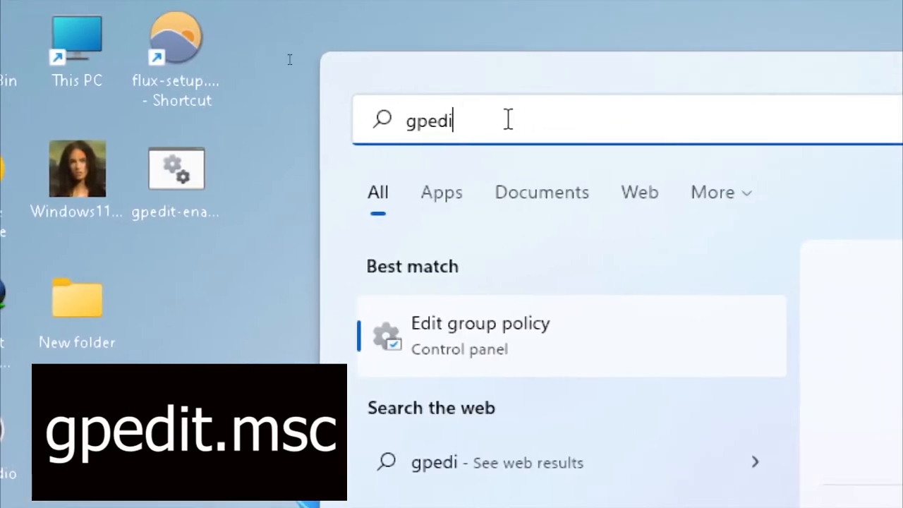
text(sc)
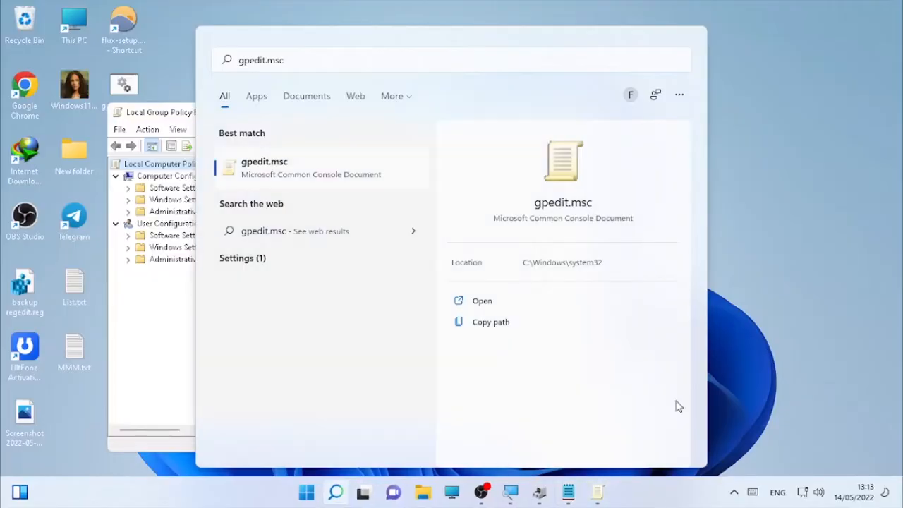
click(148, 347)
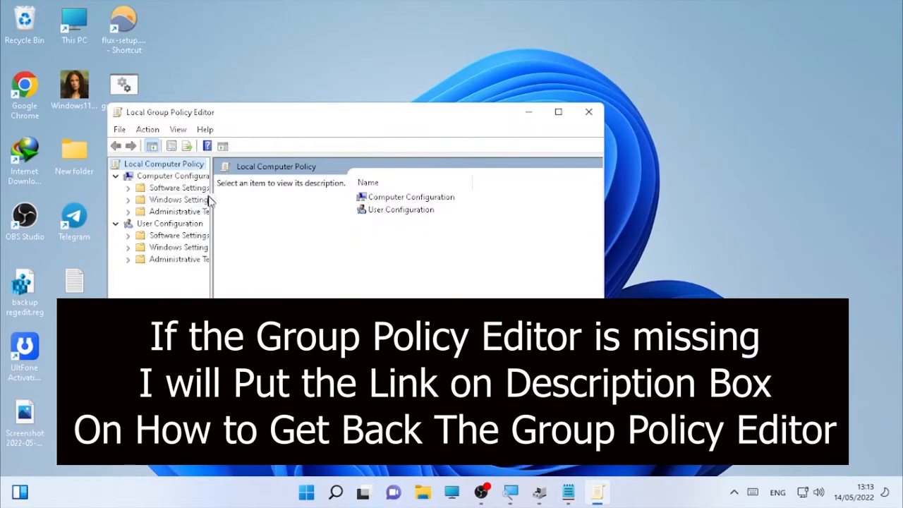
drag(212, 200, 294, 200)
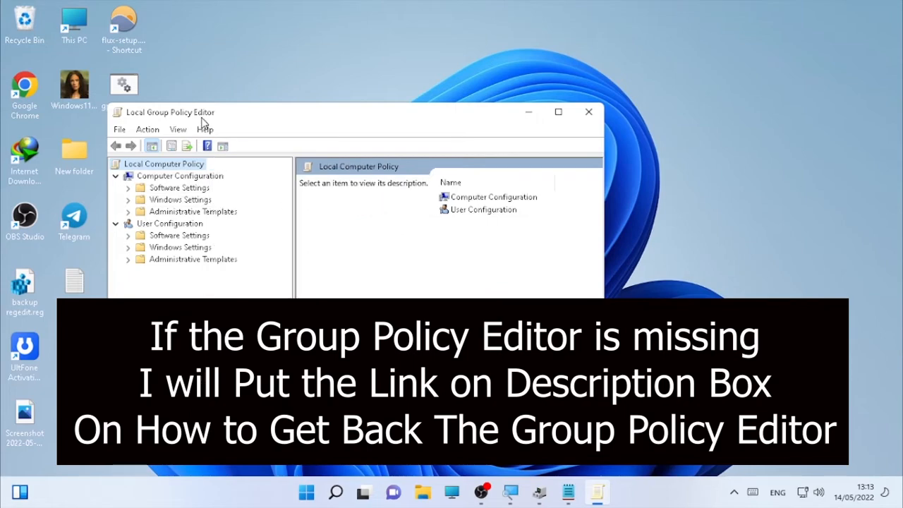
- Switch to the MMM.txt notes in Notepad and highlight the policy path listed under Solution #3
mouse_move(568, 491)
click(514, 468)
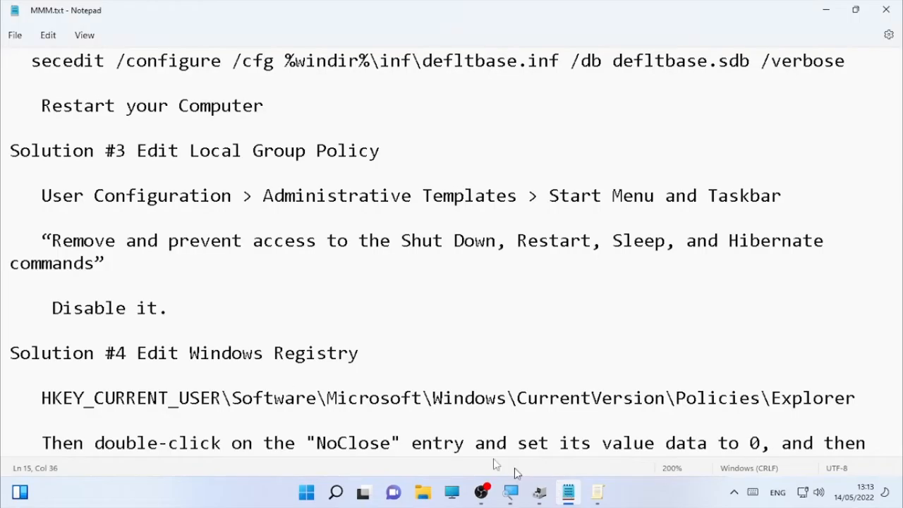
drag(42, 198, 780, 197)
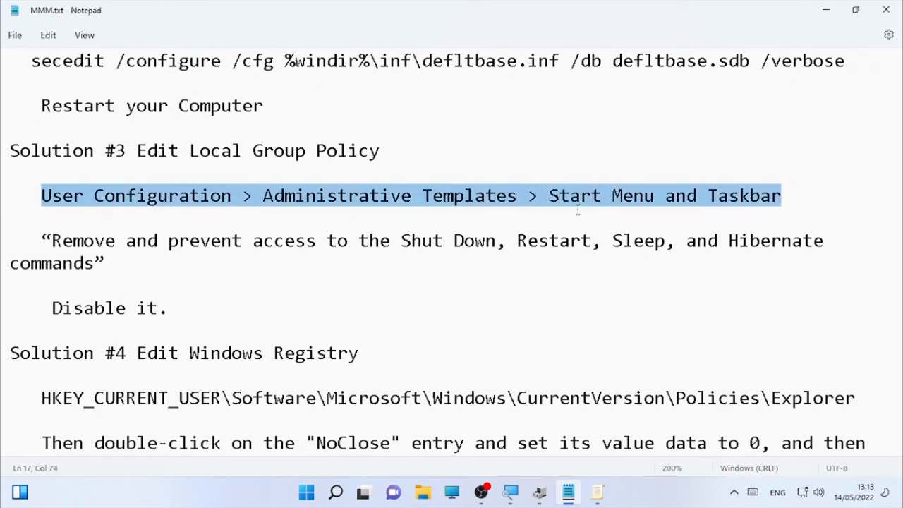
- Return to the Local Group Policy Editor and go to User Configuration > Administrative Templates > Start Menu and Taskbar
click(597, 492)
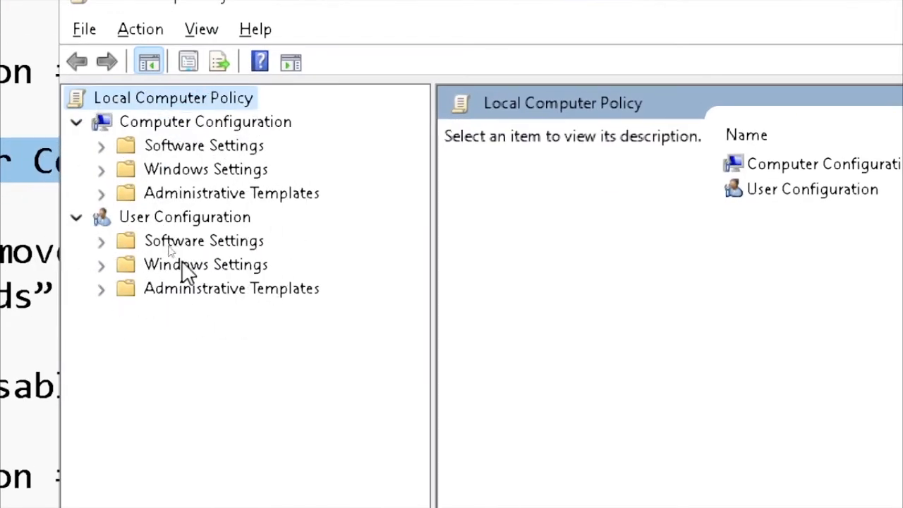
click(101, 290)
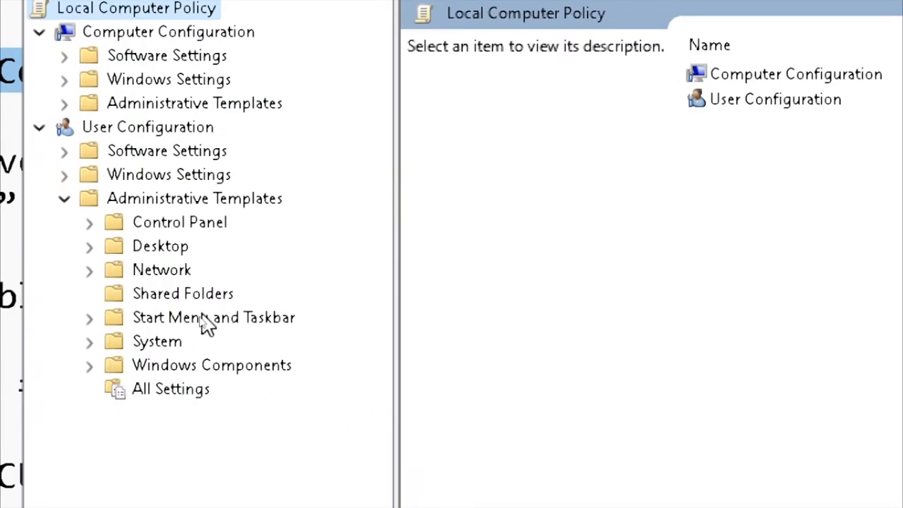
click(205, 321)
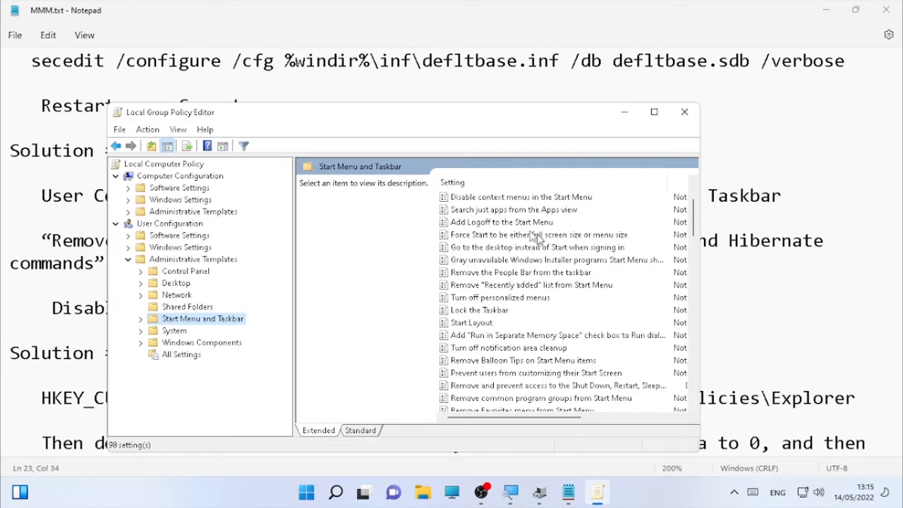
scroll(482, 316, up, 2)
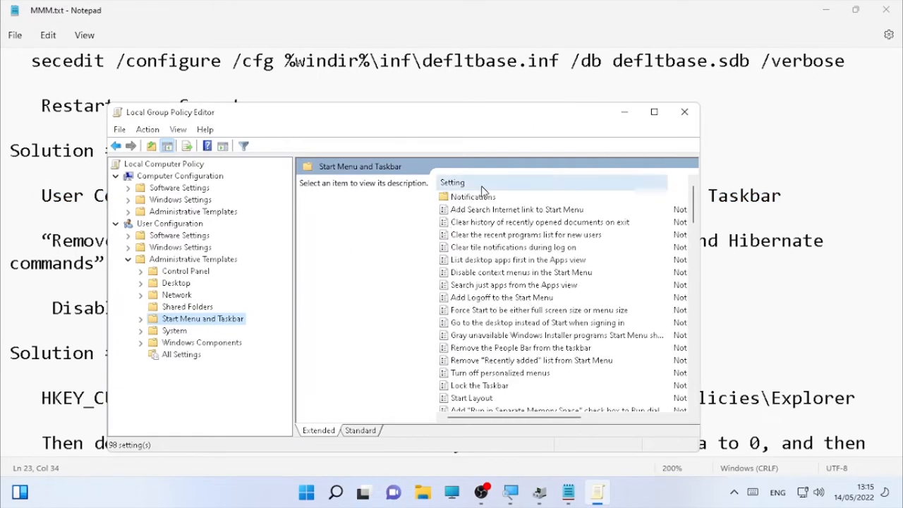
- Check the policy name in the notes and open "Remove and prevent access to the Shut Down, Restart, Sleep, and Hibernate commands" for editing
click(759, 318)
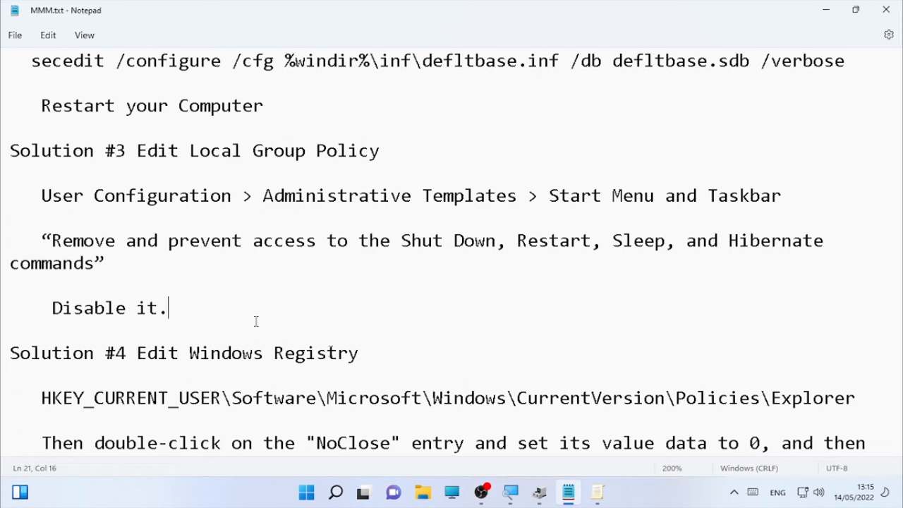
click(601, 494)
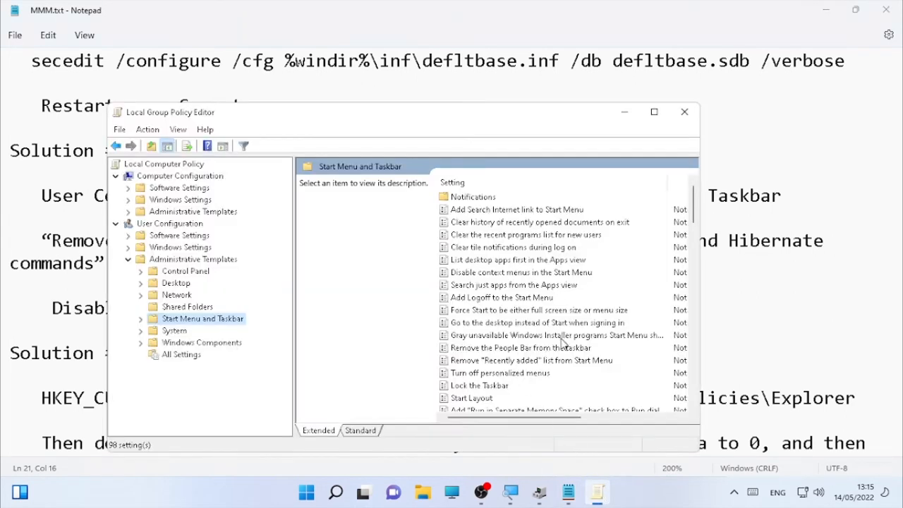
scroll(562, 342, down, 3)
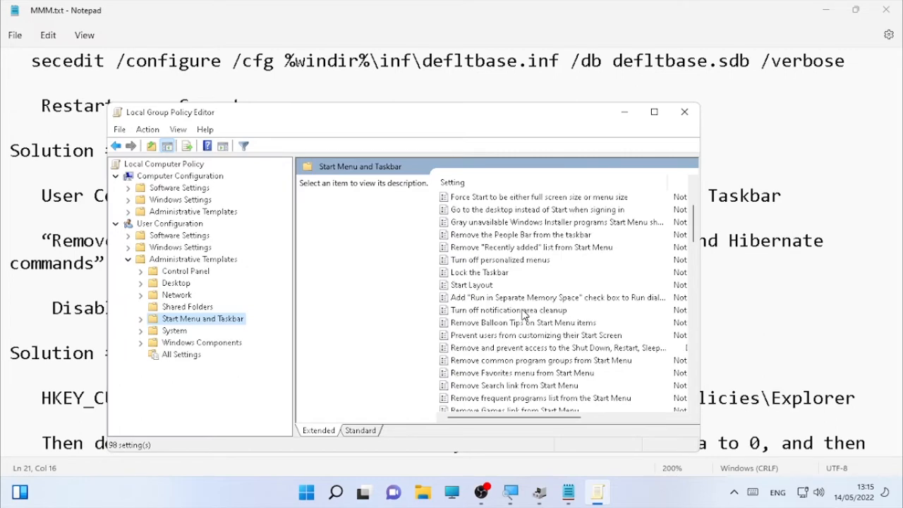
click(500, 349)
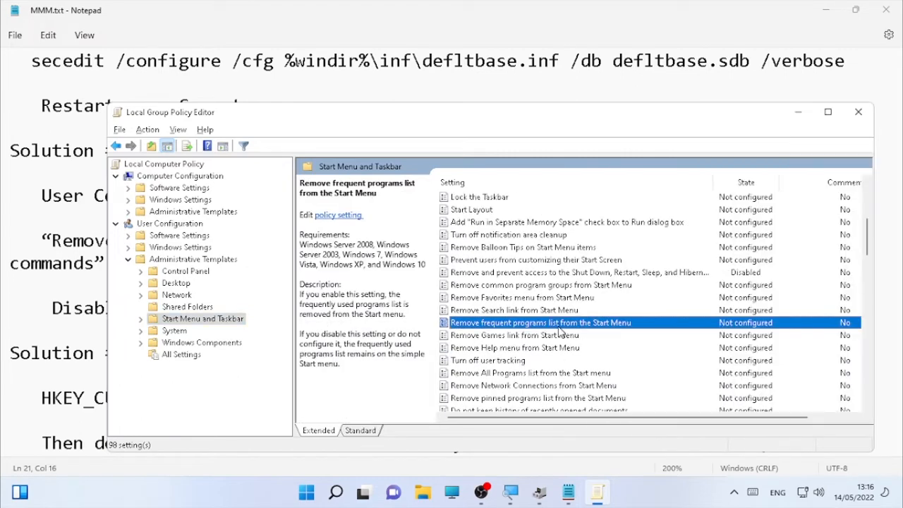
click(510, 276)
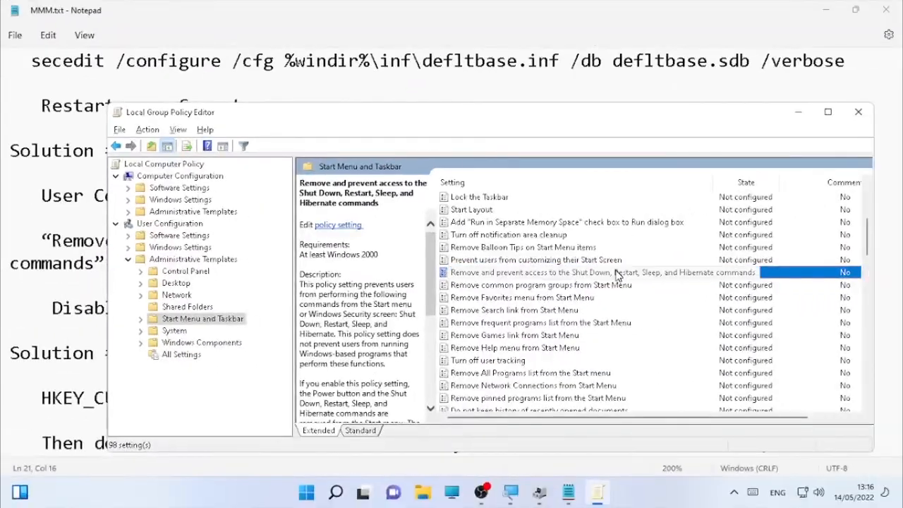
click(587, 272)
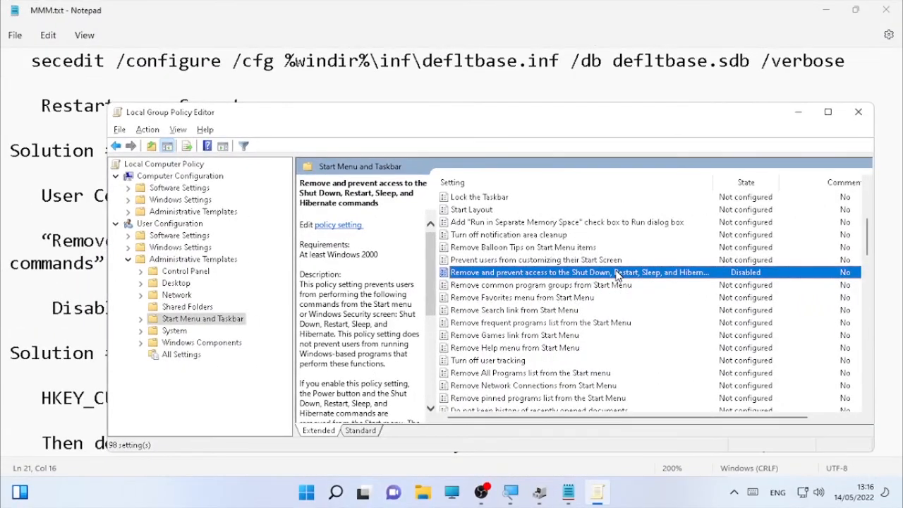
double_click(615, 275)
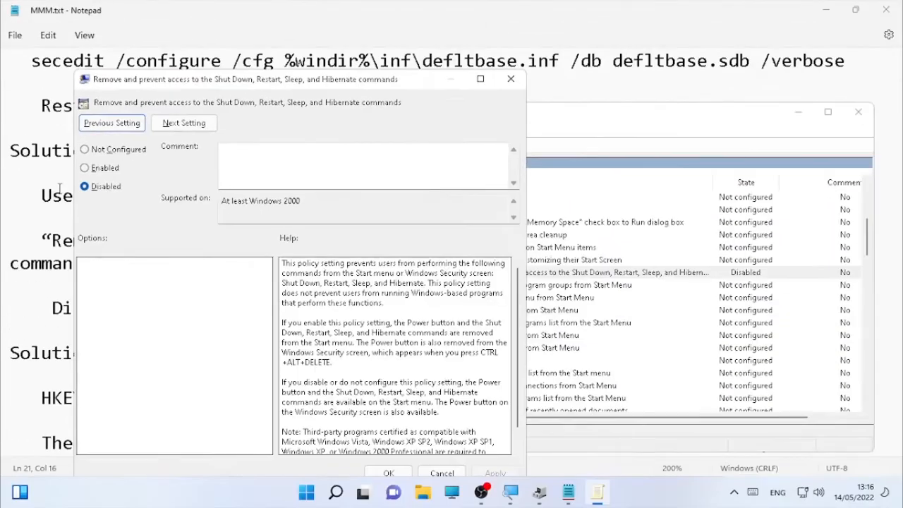
- Set the policy blocking the Shut Down, Restart, Sleep, and Hibernate commands to Disabled and confirm the setting
click(99, 190)
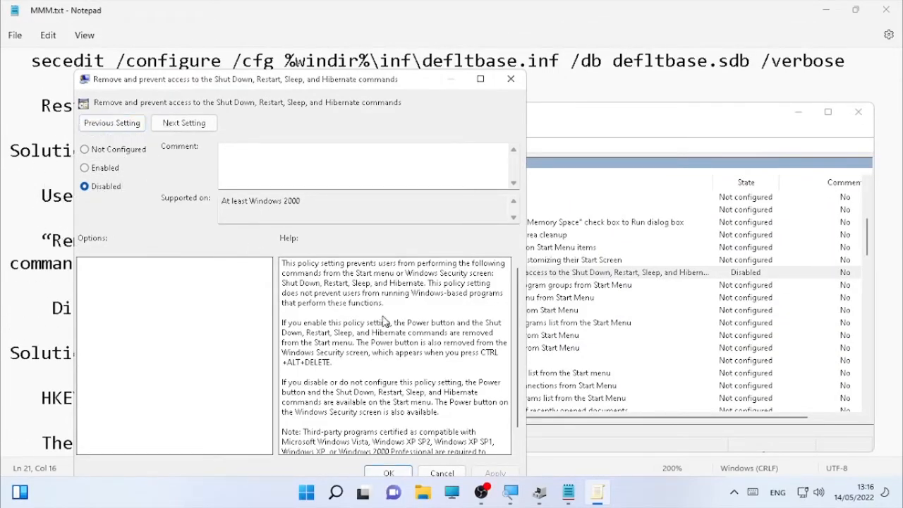
scroll(386, 322, down, 1)
drag(390, 88, 435, 45)
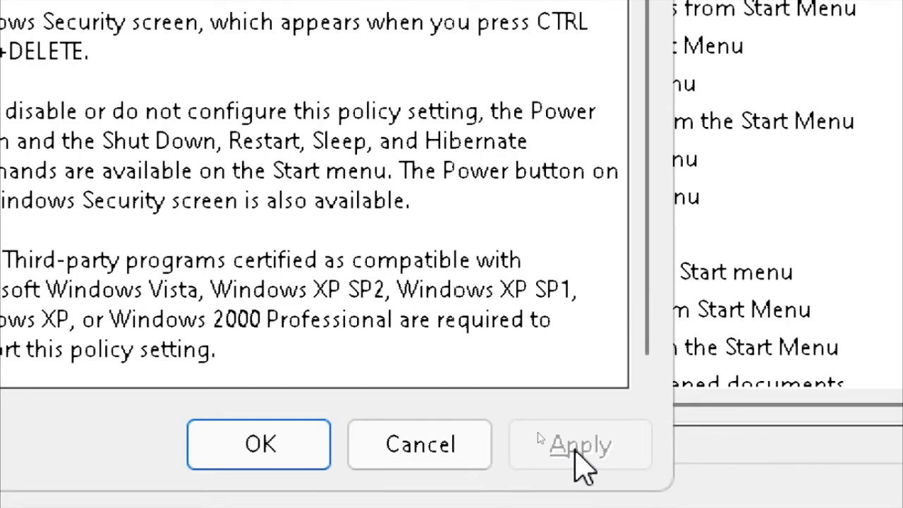
click(220, 439)
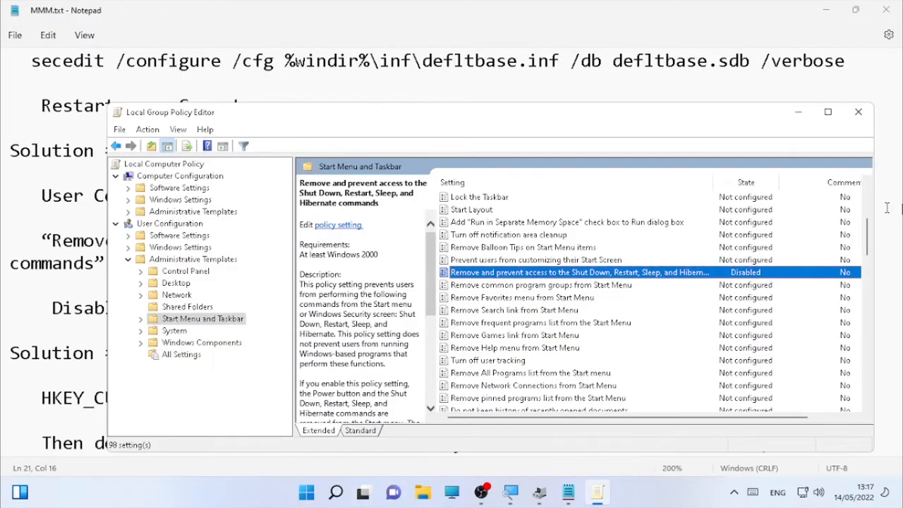
- Close the Local Group Policy Editor and minimize the MMM.txt notes
click(859, 113)
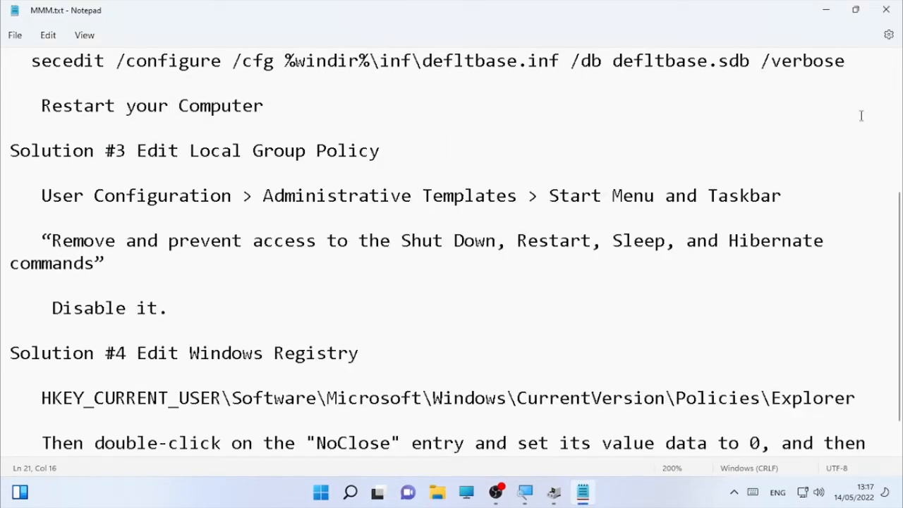
click(826, 10)
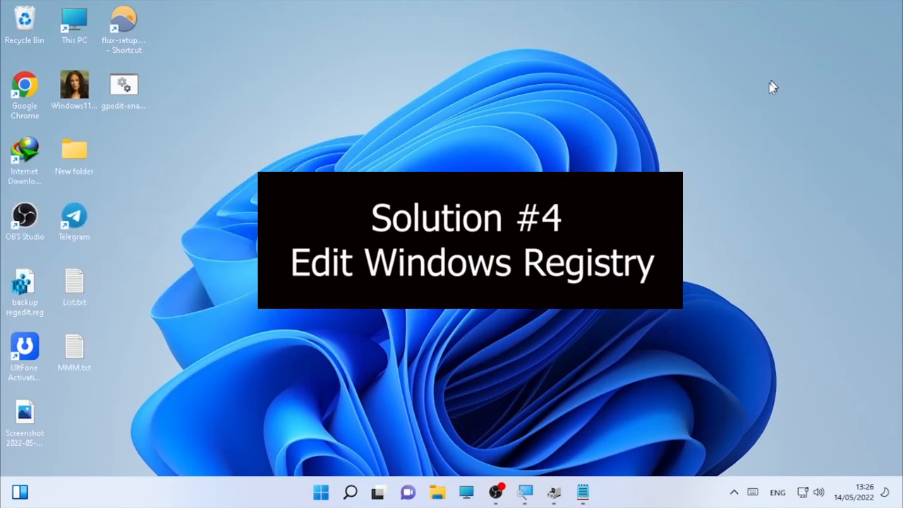
mouse_move(583, 499)
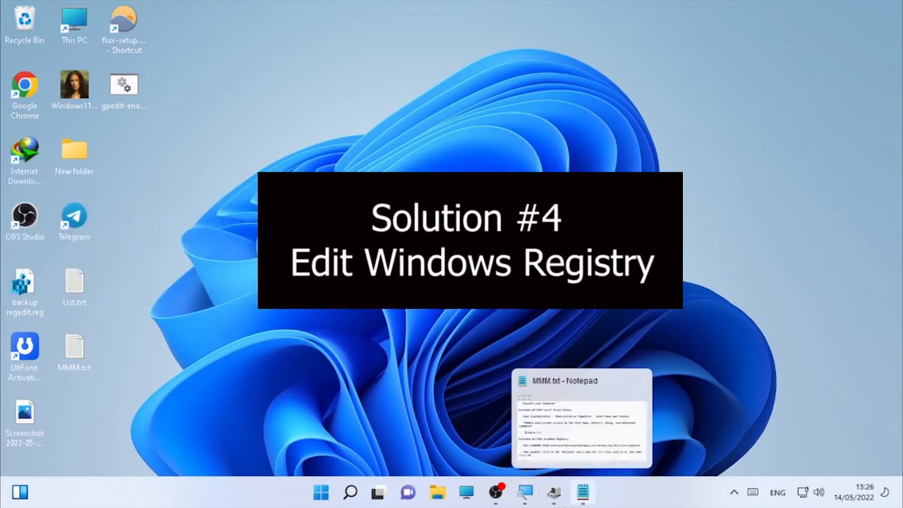
- Search Windows for "regedit" and open the Registry Editor
mouse_move(356, 500)
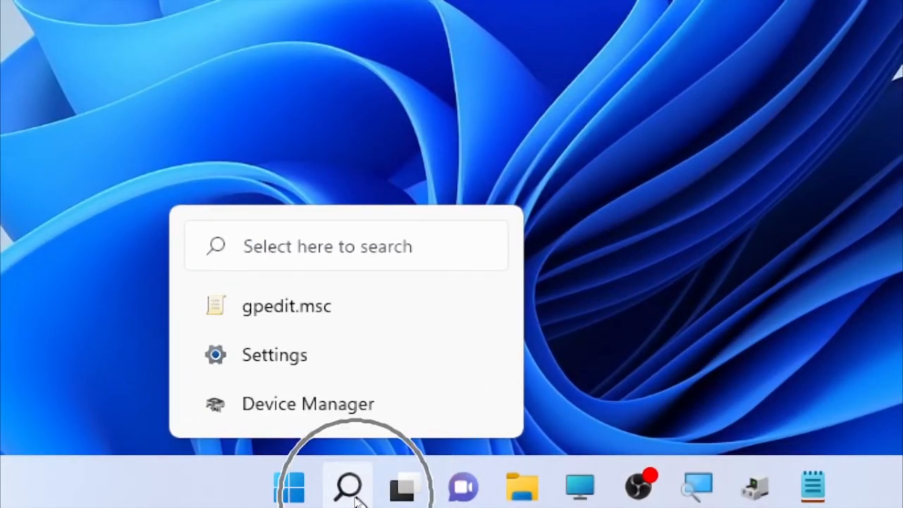
click(350, 487)
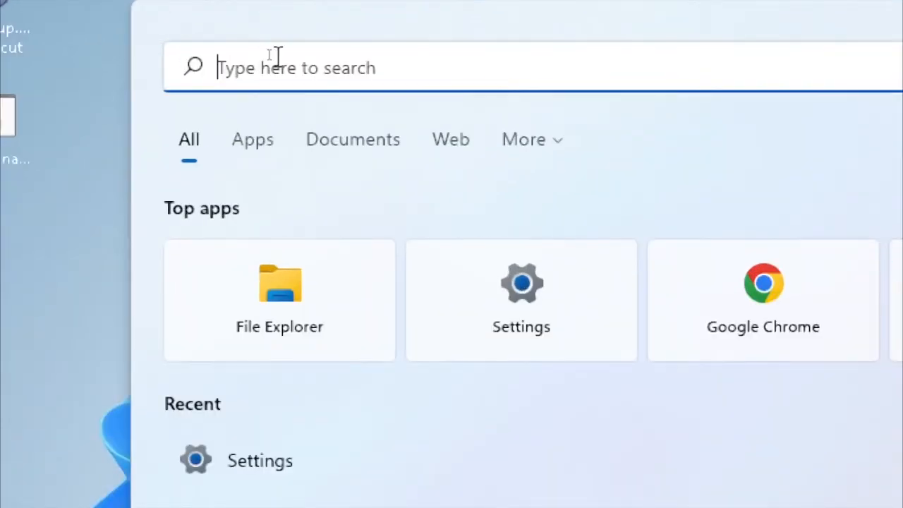
text(re)
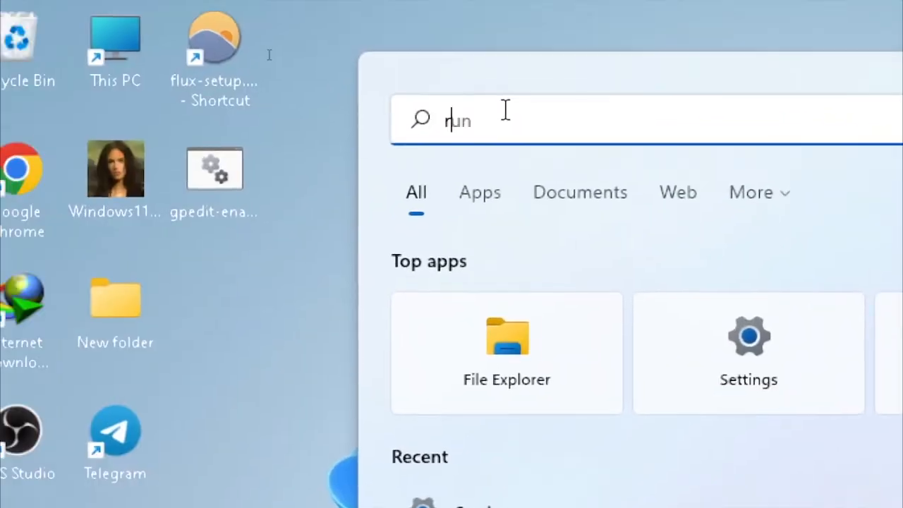
text(gedit)
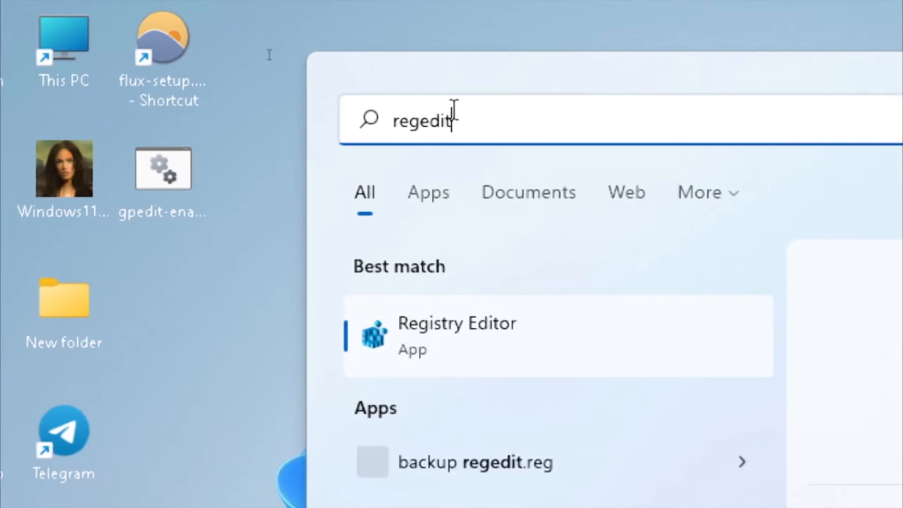
click(449, 344)
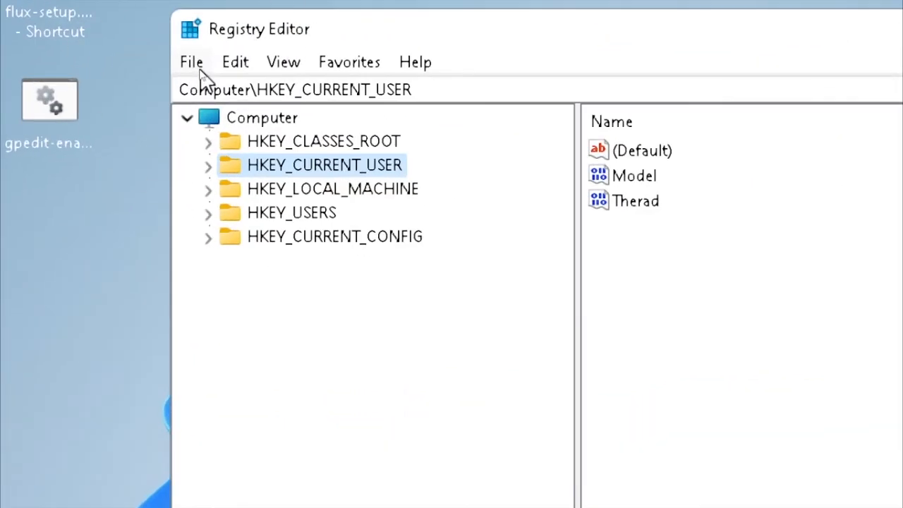
click(198, 67)
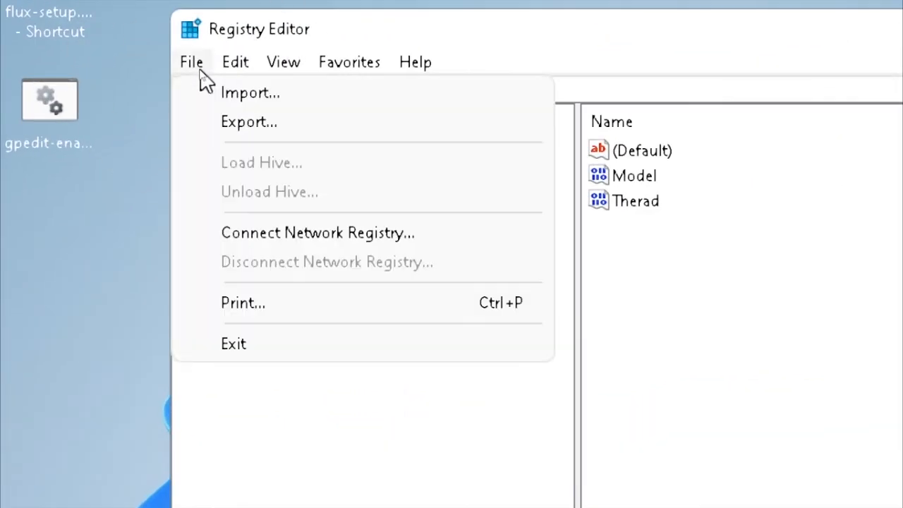
click(248, 123)
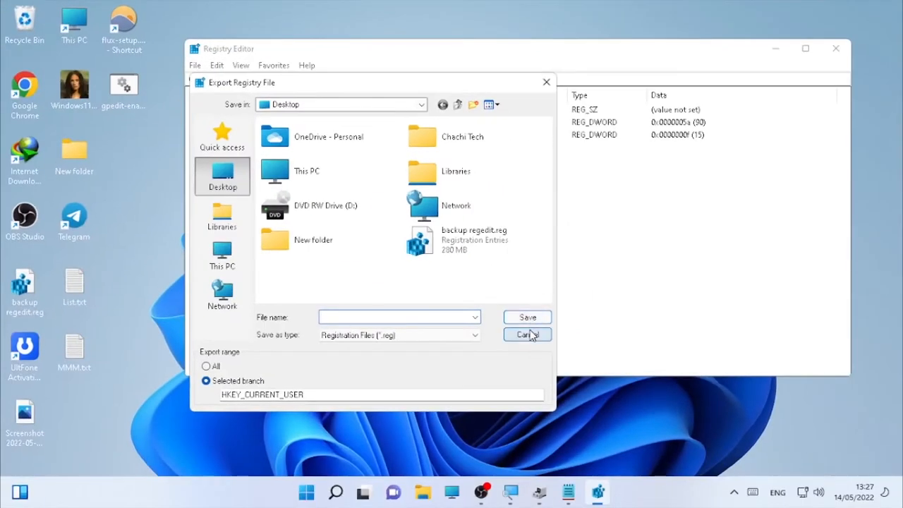
click(590, 434)
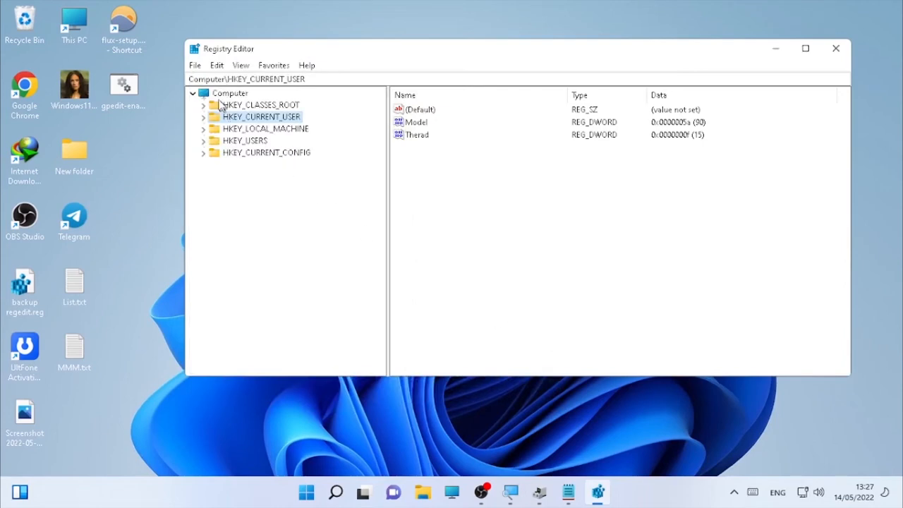
click(195, 65)
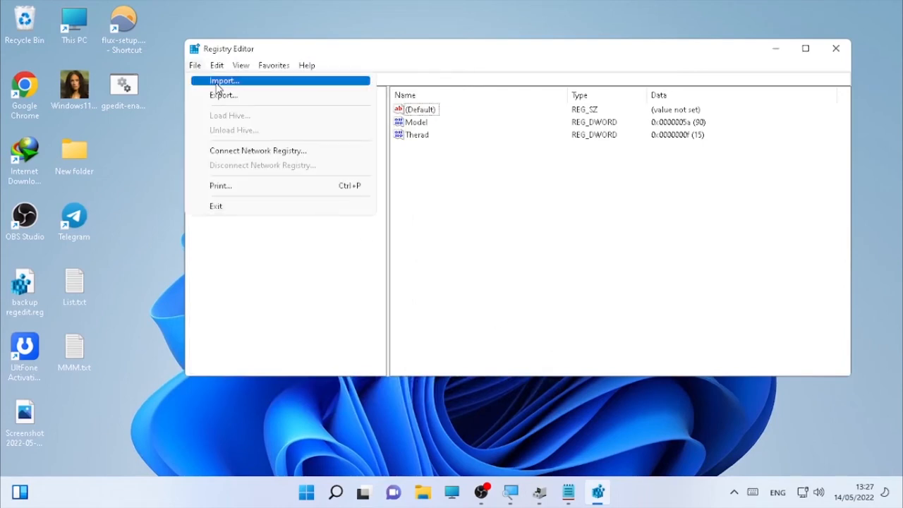
click(451, 209)
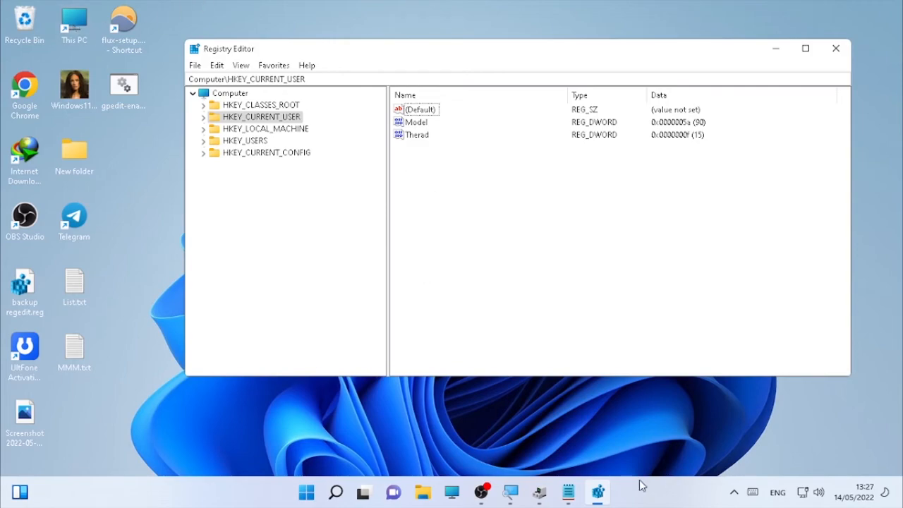
- Copy the registry path ending in Policies\Explorer under Solution #4 in the MMM.txt notes
click(573, 497)
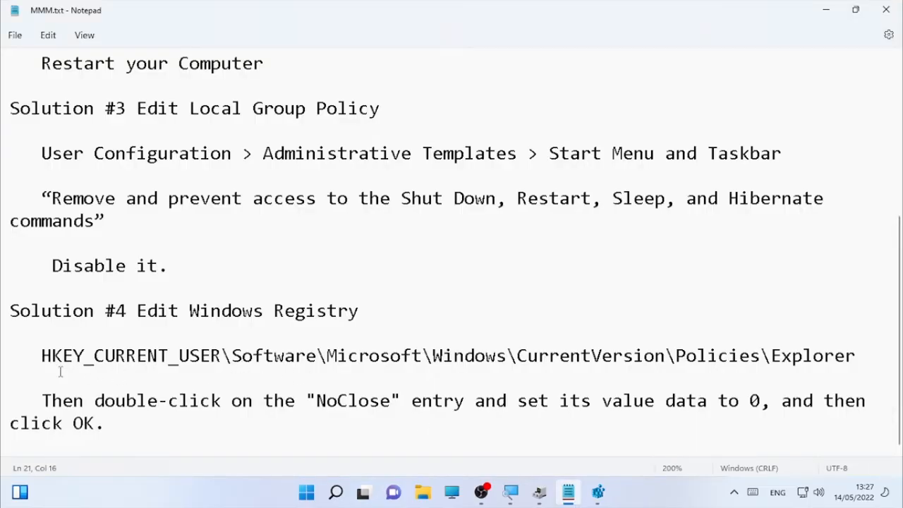
drag(41, 361, 871, 366)
key(ctrl+c)
right_click(734, 363)
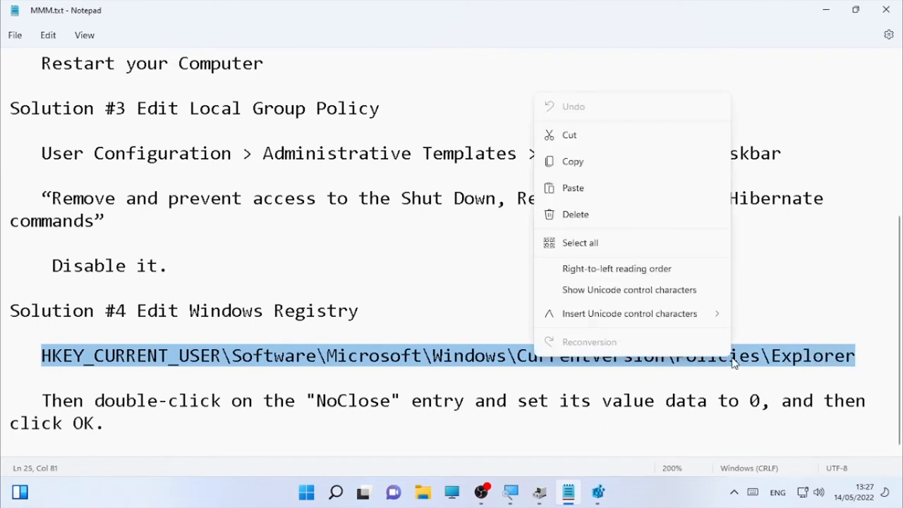
click(584, 170)
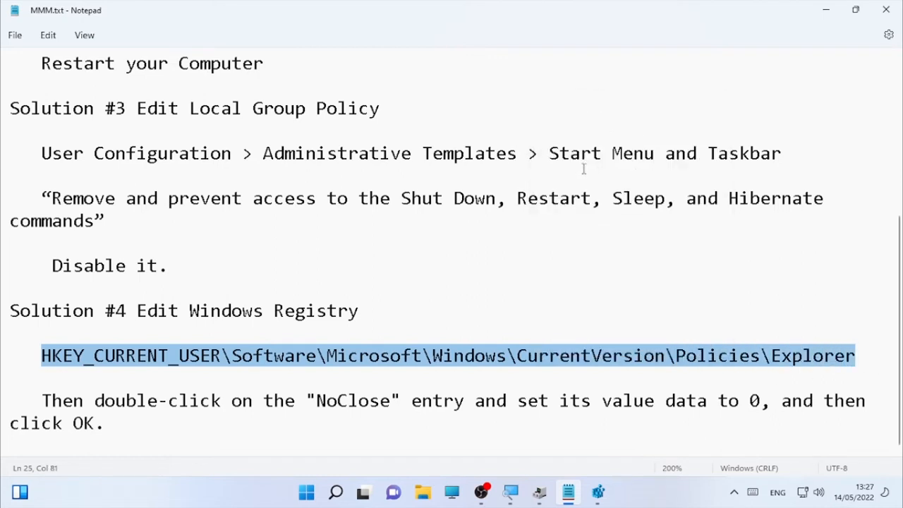
- Go to HKEY_CURRENT_USER\Software\Microsoft\Windows\CurrentVersion\Policies\Explorer in the Registry Editor using the copied path
click(598, 492)
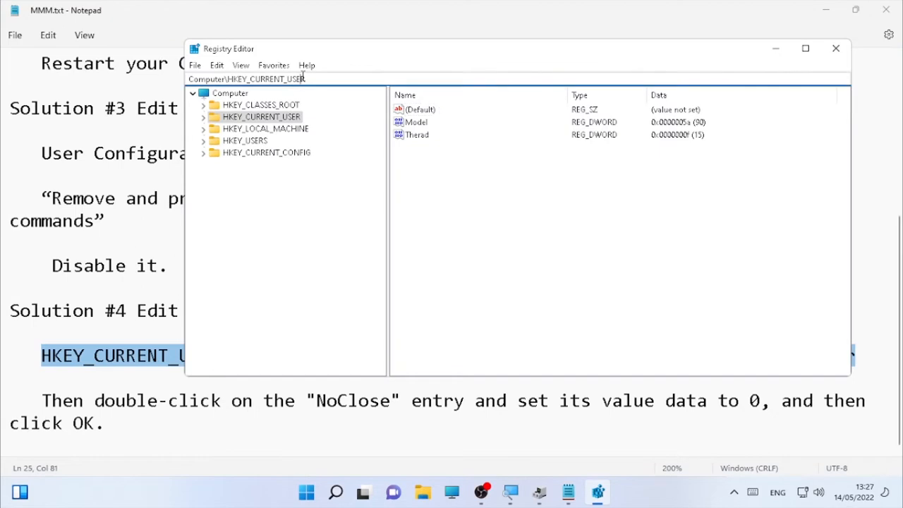
drag(310, 79, 189, 79)
key(ctrl+v)
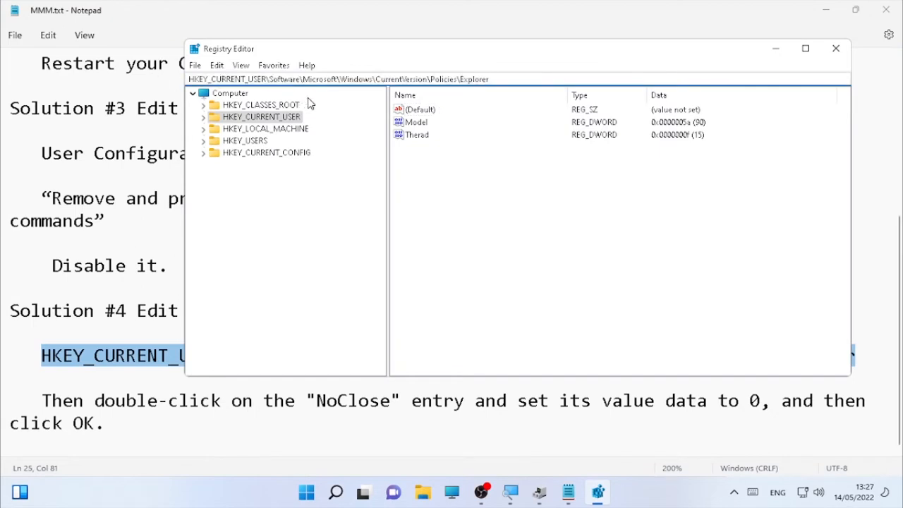
key(Return)
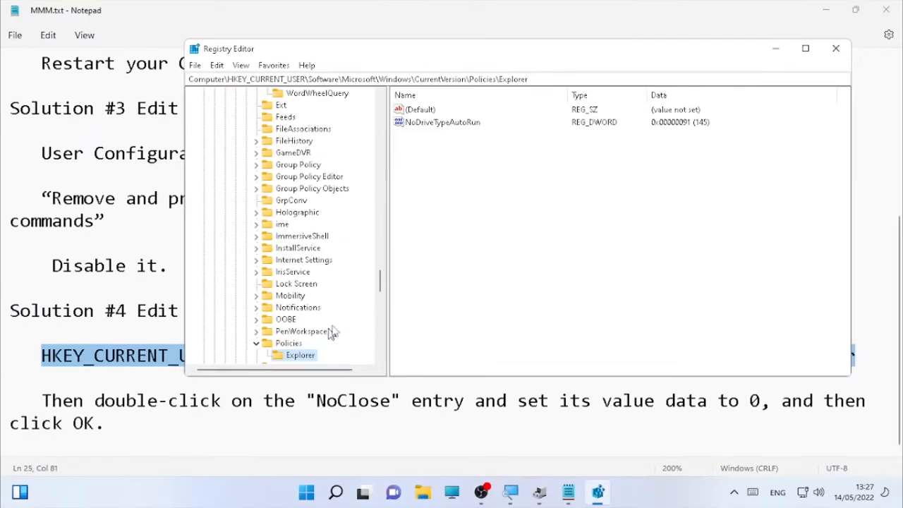
- Check in the MMM.txt notes which registry entry to edit and which value data it needs, then return to the Registry Editor
click(119, 316)
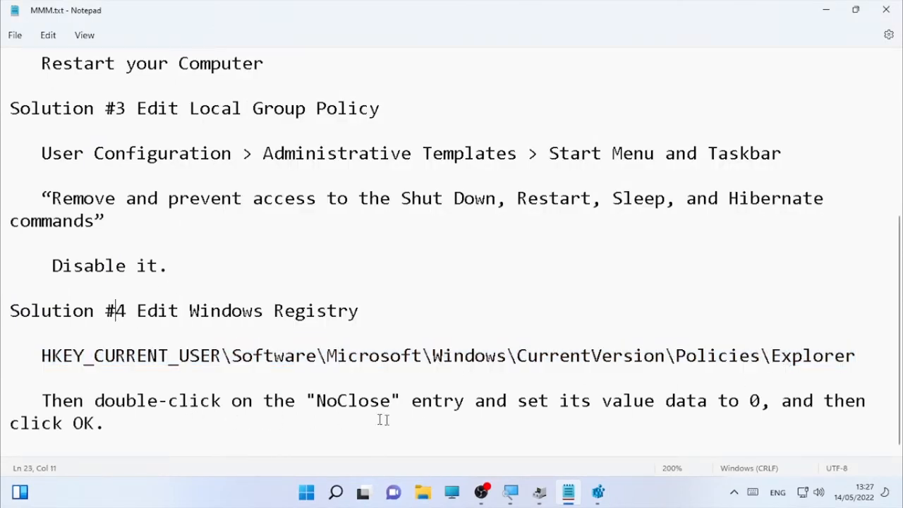
click(597, 498)
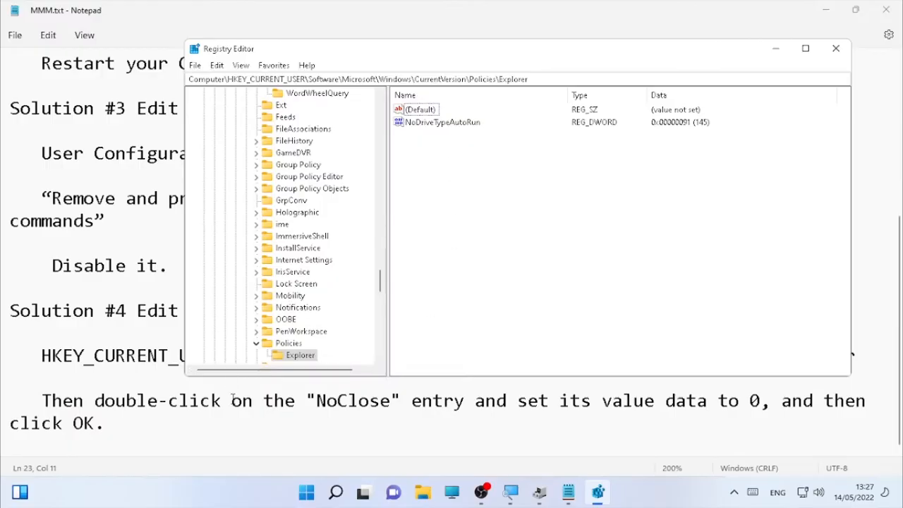
click(252, 423)
drag(318, 401, 372, 400)
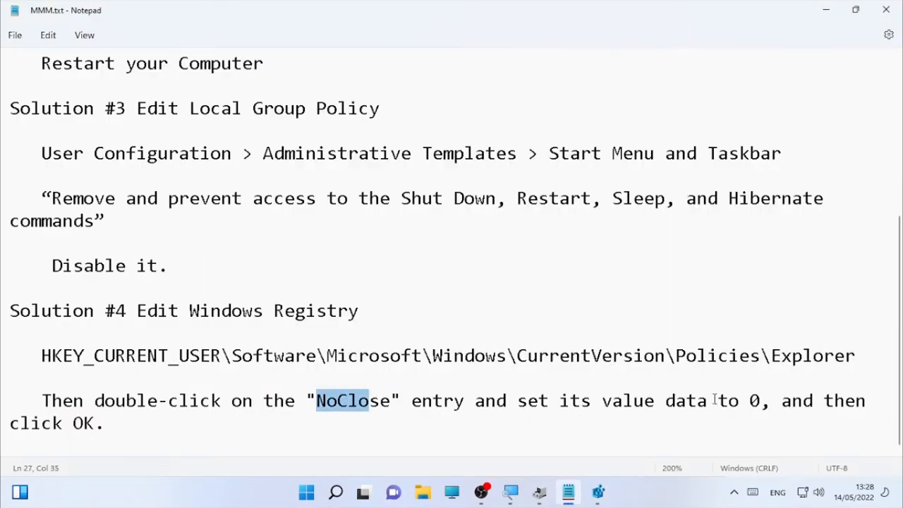
click(759, 400)
double_click(755, 401)
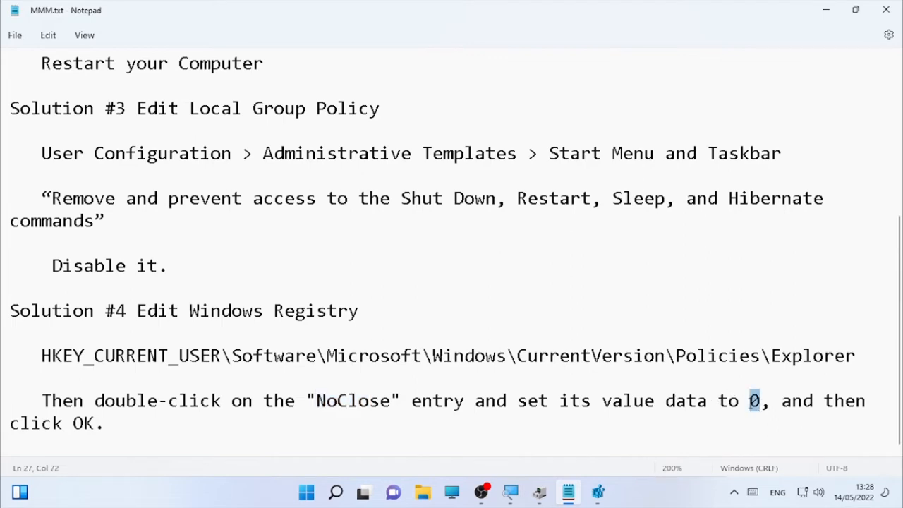
click(598, 493)
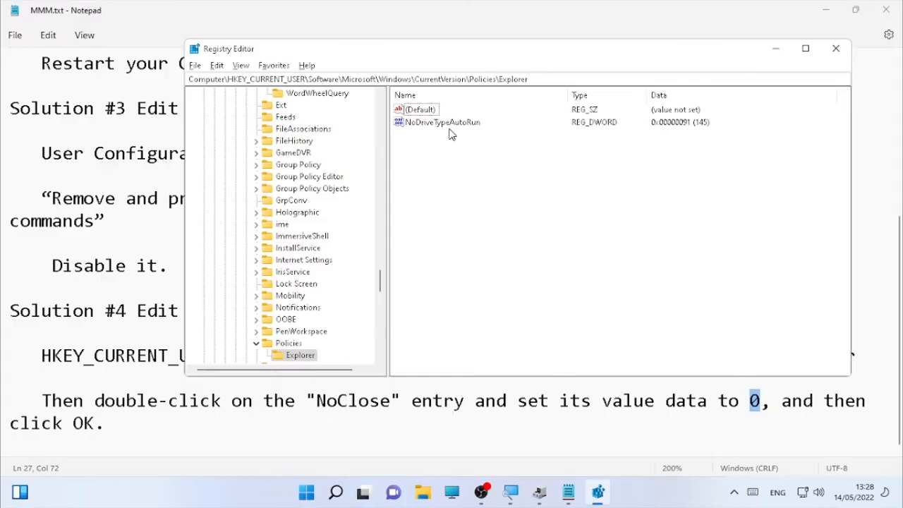
- Open the NoDriveTypeAutoRun value, compare it with the entry name in the notes, and confirm the dialog without editing the data
double_click(465, 130)
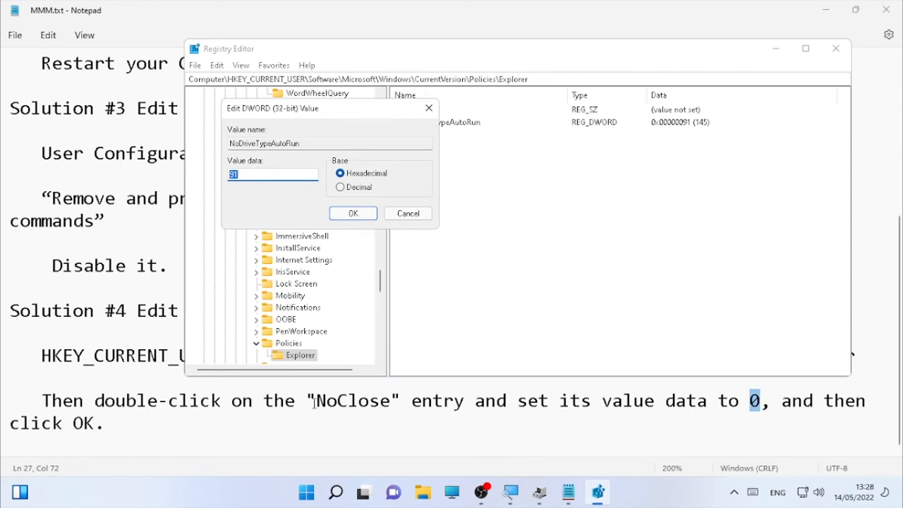
drag(317, 401, 390, 400)
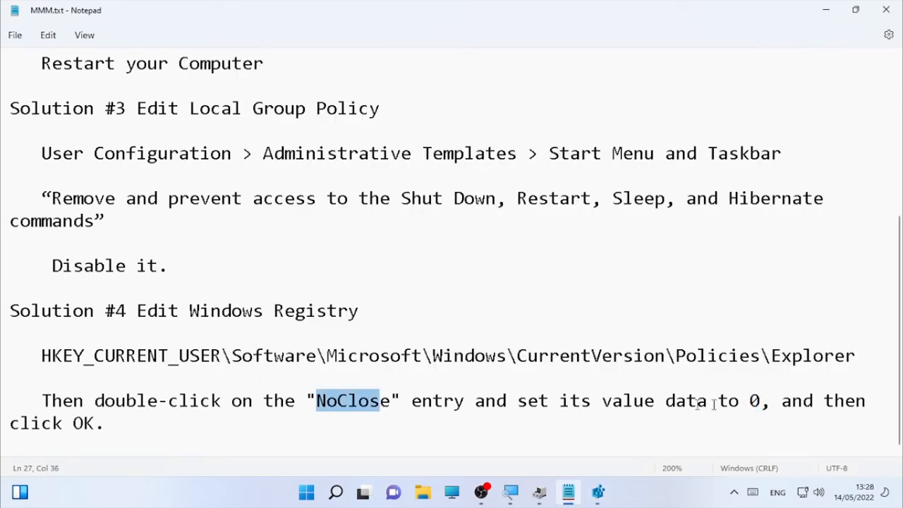
key(alt)
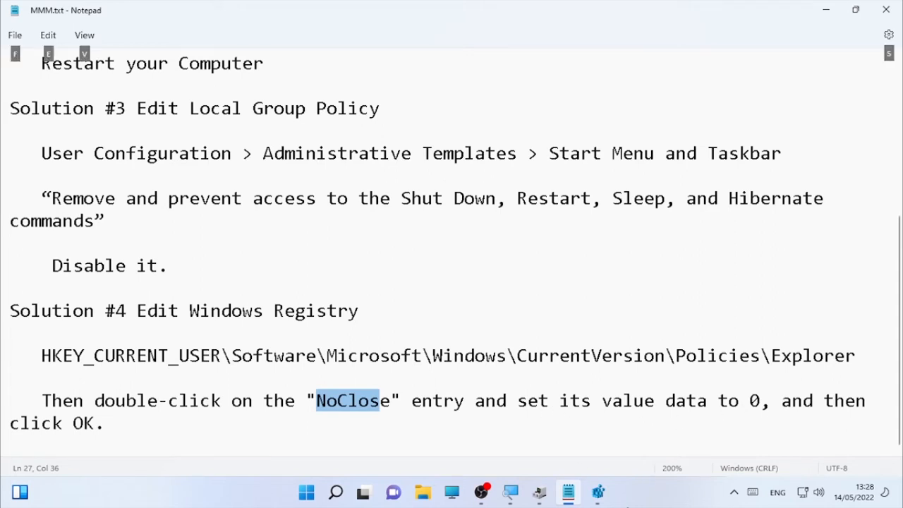
click(599, 494)
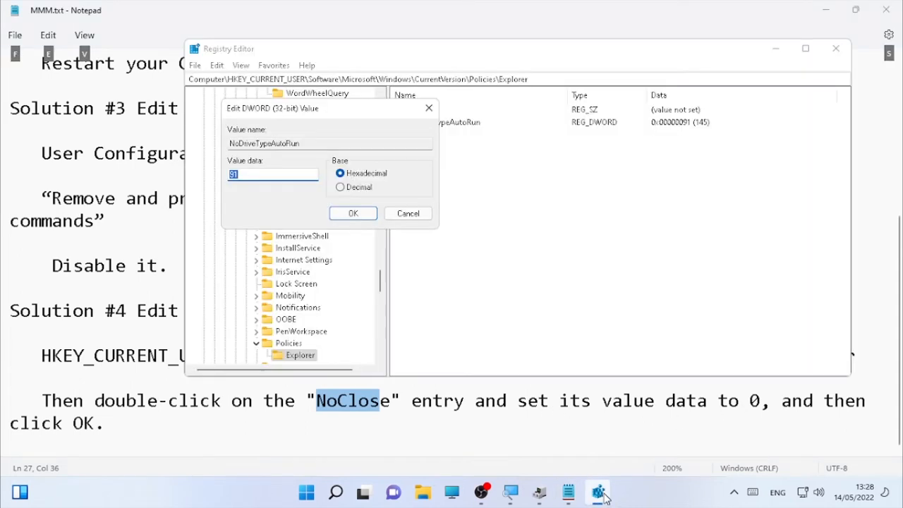
click(357, 217)
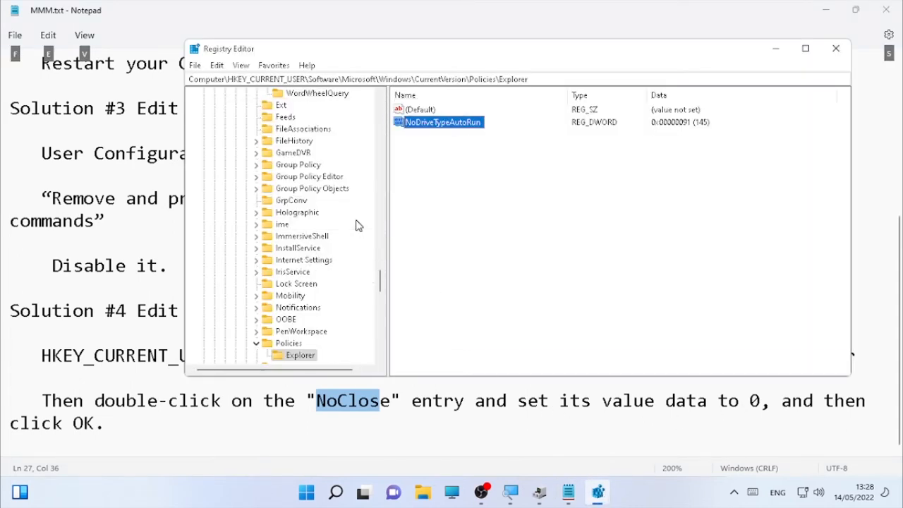
- Close the Registry Editor and minimize the MMM.txt notes
click(836, 48)
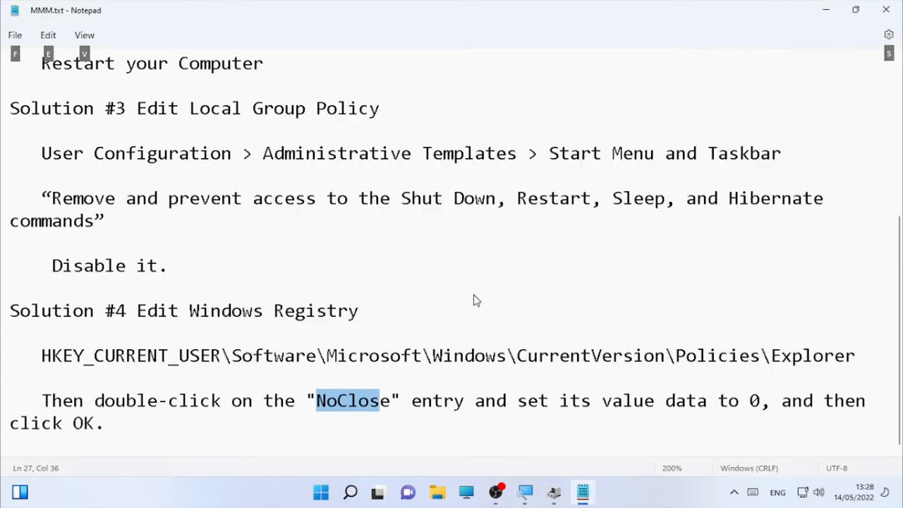
click(826, 8)
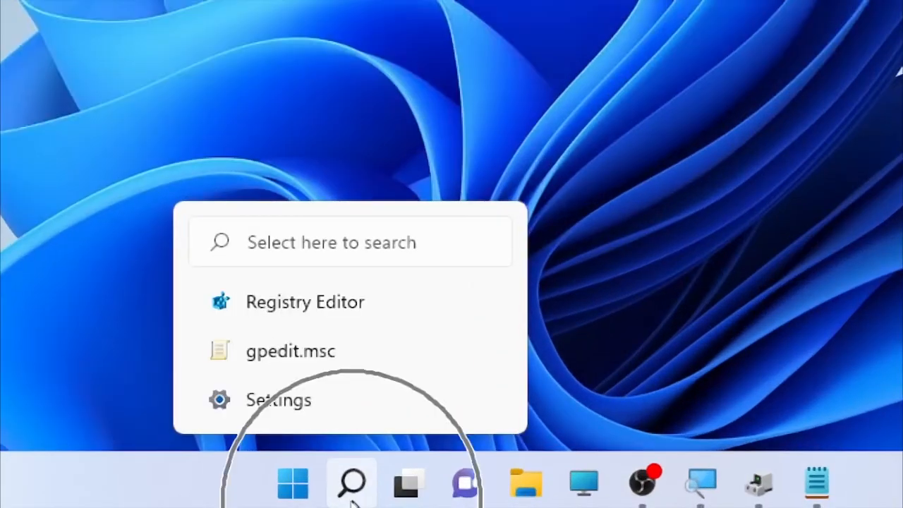
- Search Windows for "secpol.msc" and open the Local Security Policy console
click(350, 501)
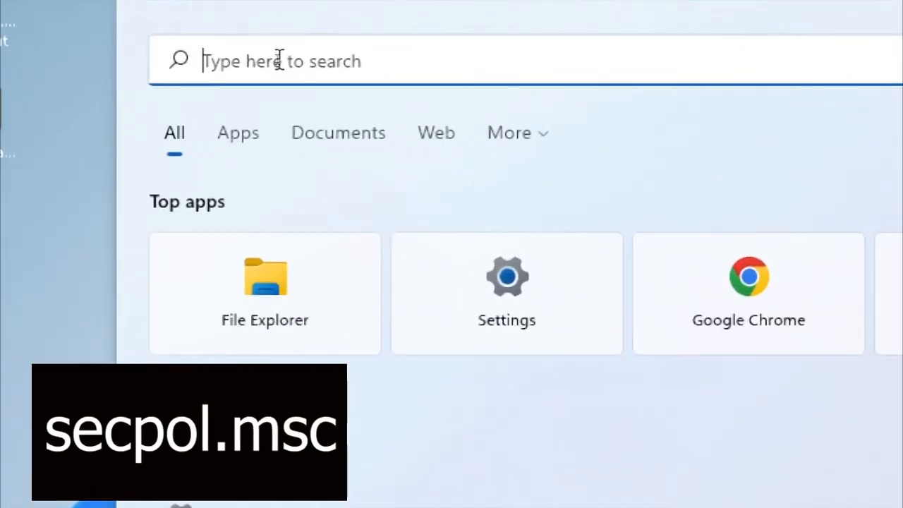
text(secpo)
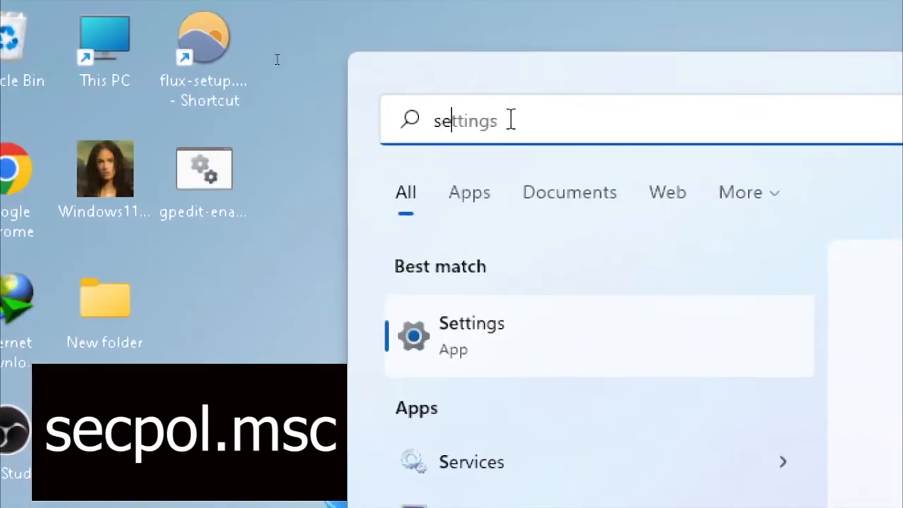
text(l.m)
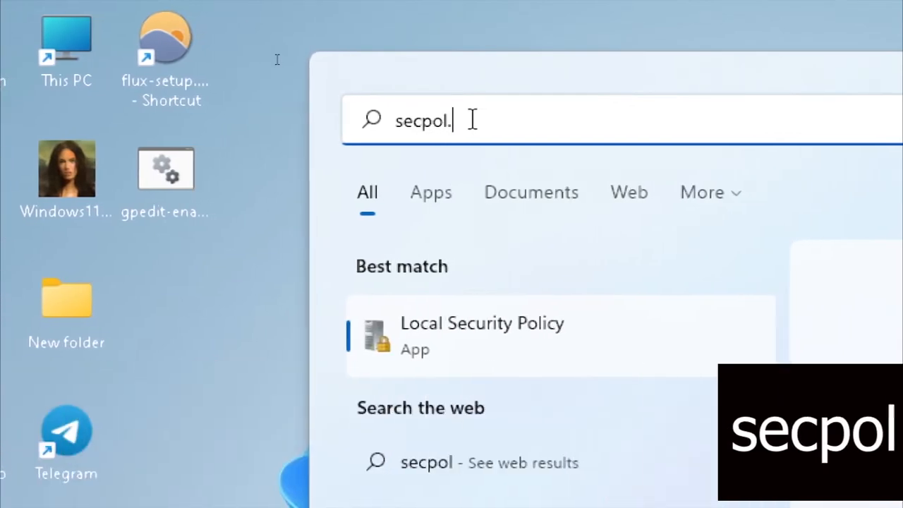
text(sc)
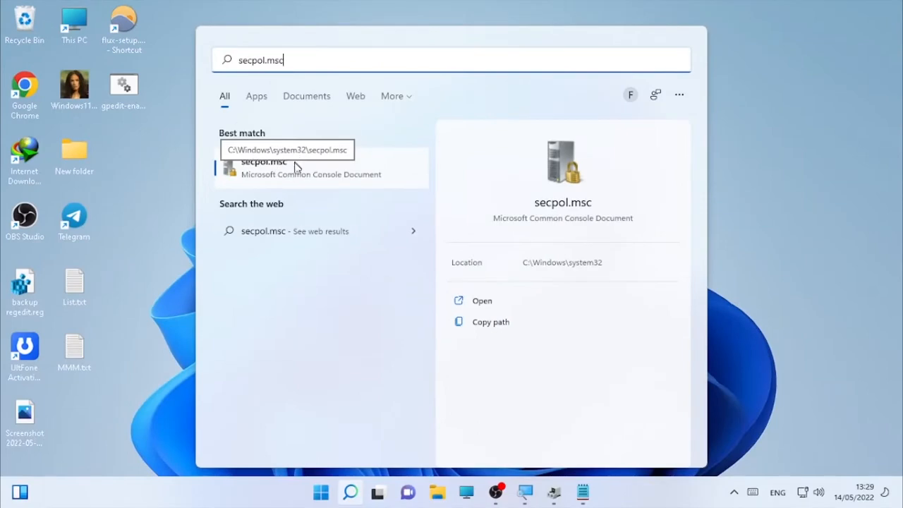
click(475, 331)
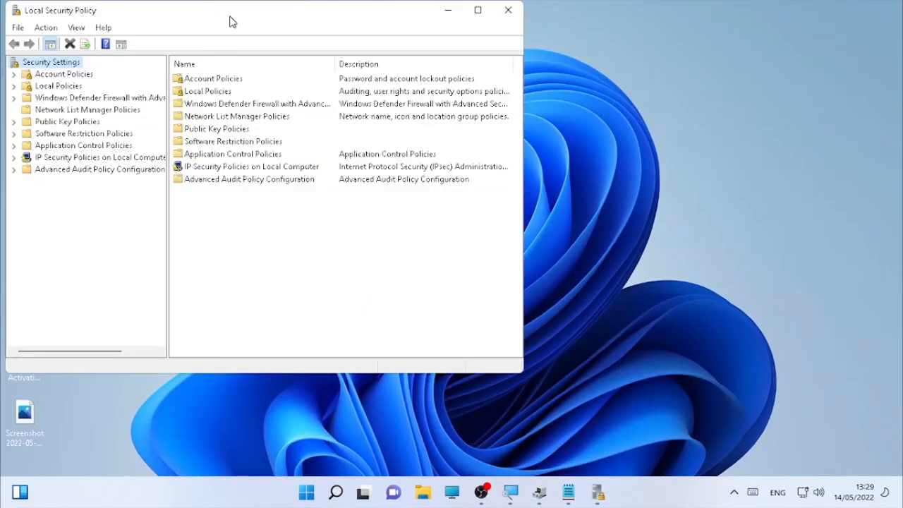
- Reposition the Local Security Policy window and show the User Rights Assignment policies under Local Policies
drag(232, 20, 428, 27)
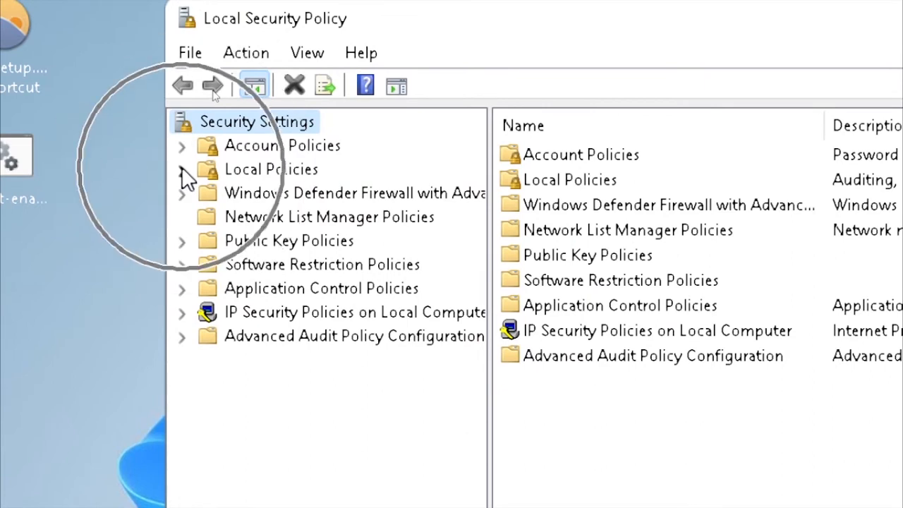
click(182, 170)
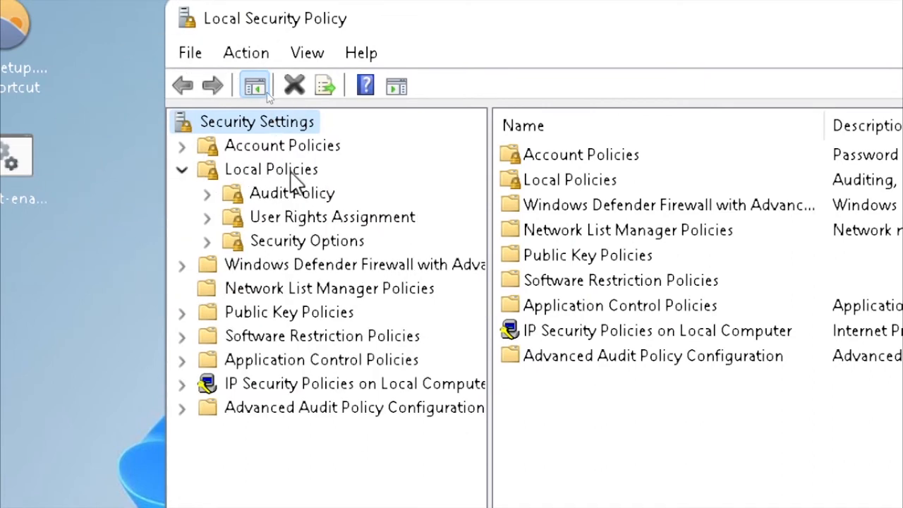
click(289, 216)
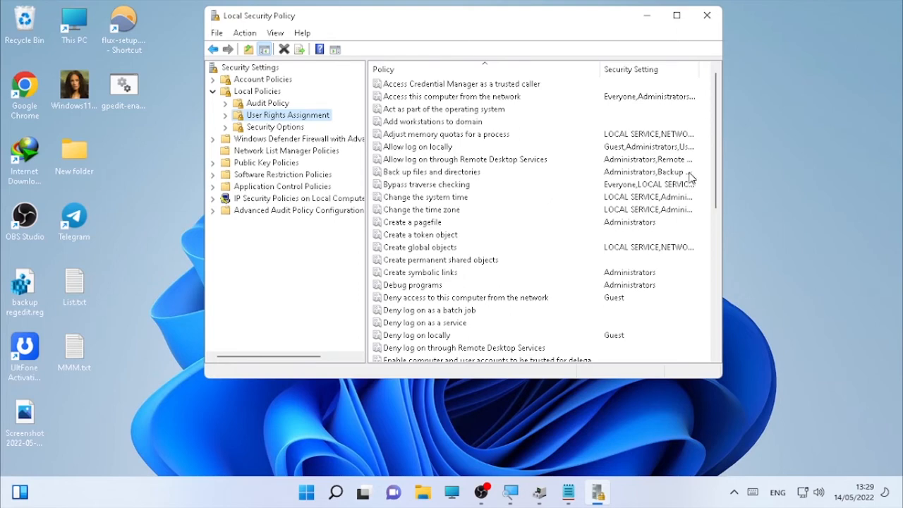
- Open the properties of the "Shut down the system" policy in User Rights Assignment
drag(714, 158, 728, 308)
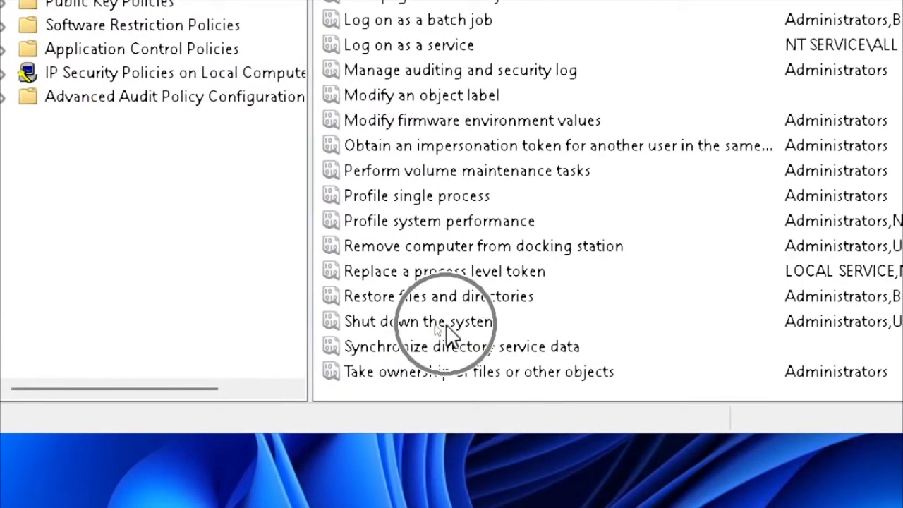
click(431, 325)
right_click(486, 323)
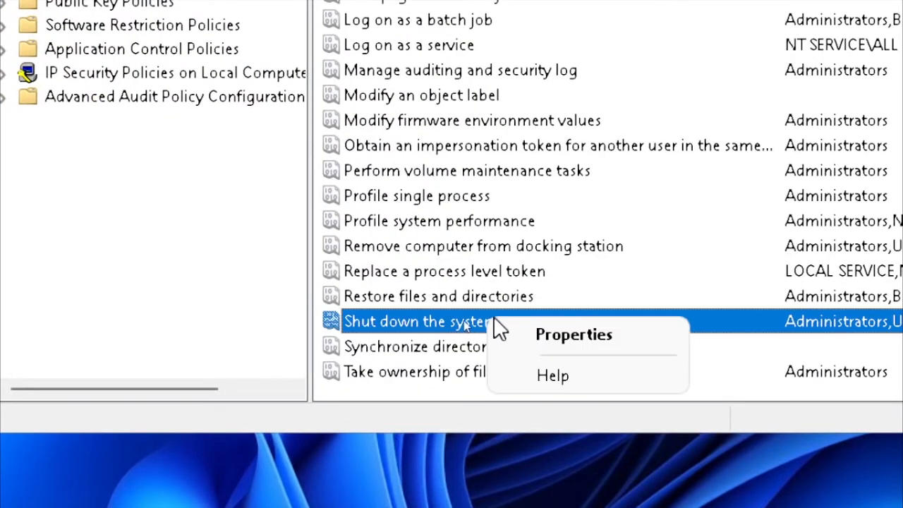
click(649, 333)
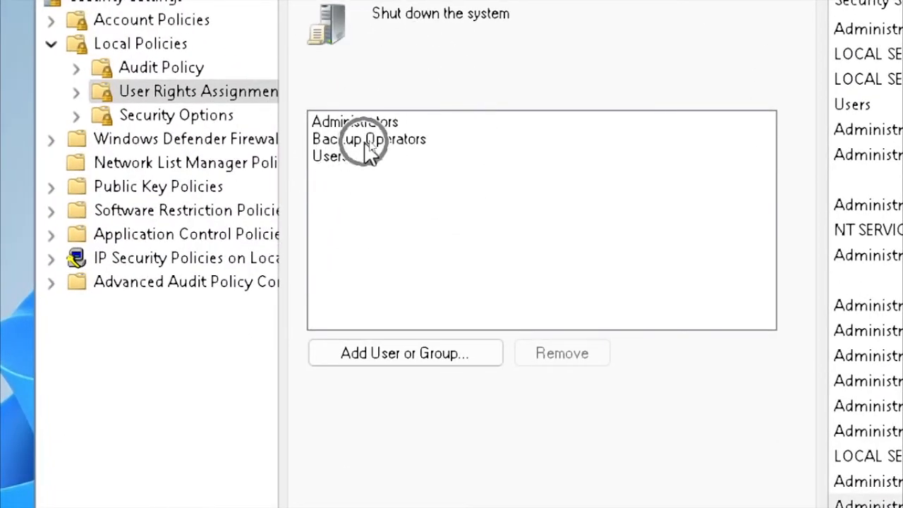
- Start adding a user or group to the "Shut down the system" policy and open the advanced account search
click(368, 143)
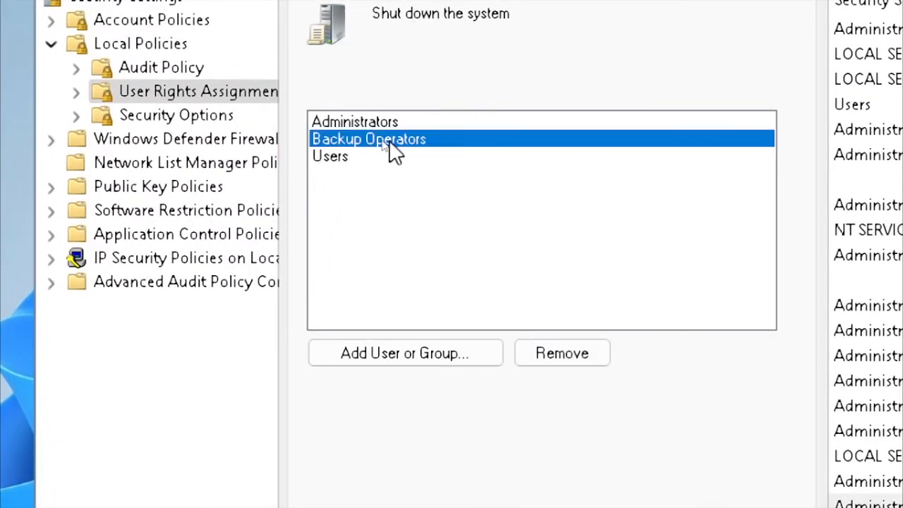
click(424, 359)
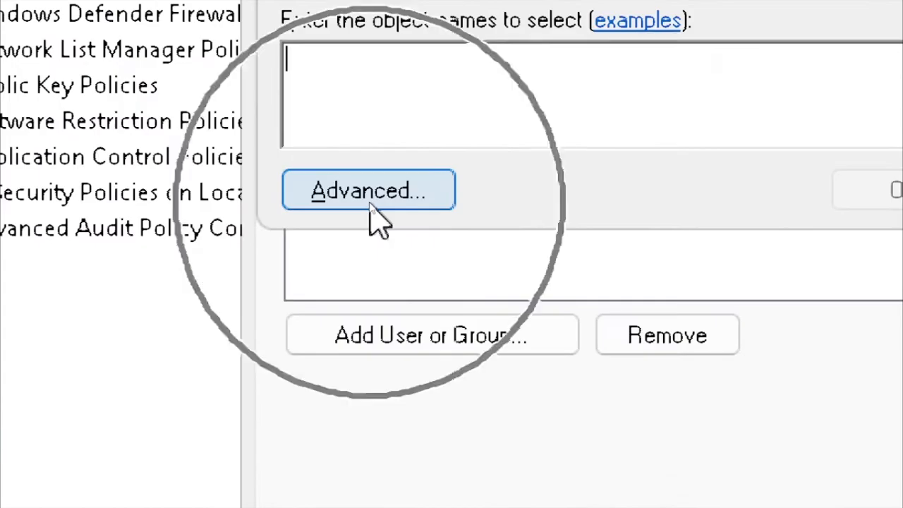
click(370, 205)
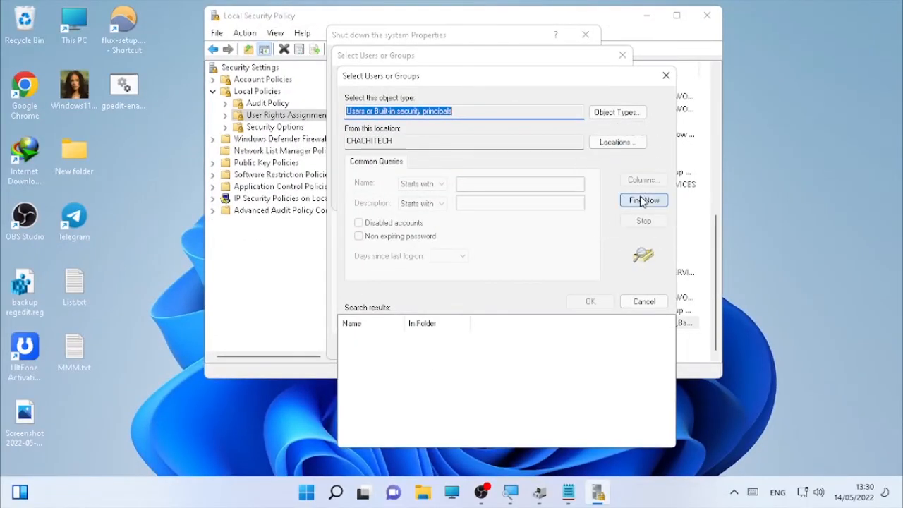
- List the available users and groups and choose the local user's own account from the CHACHITECH folder
click(644, 200)
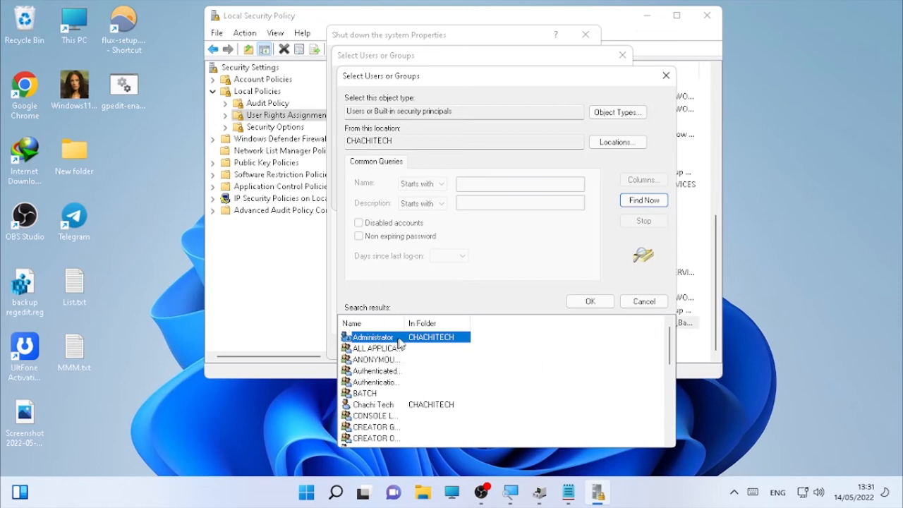
scroll(400, 341, down, 1)
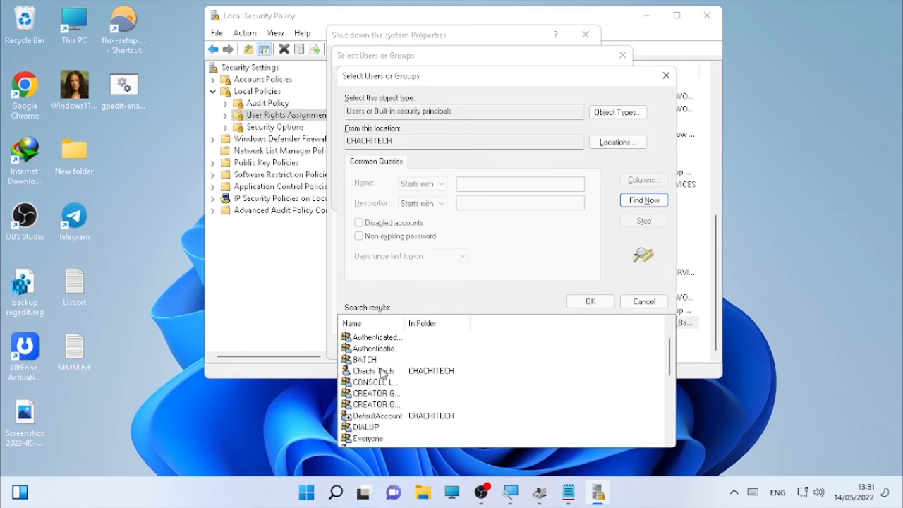
scroll(419, 374, up, 1)
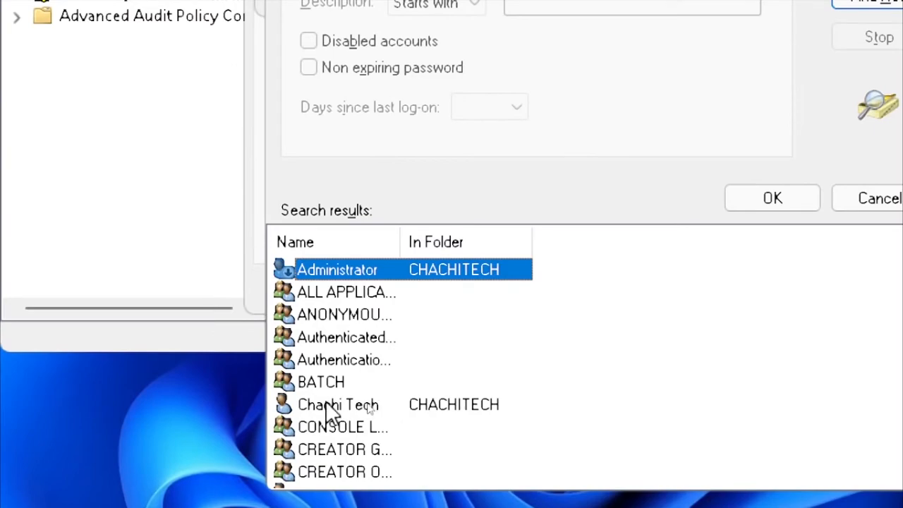
click(415, 408)
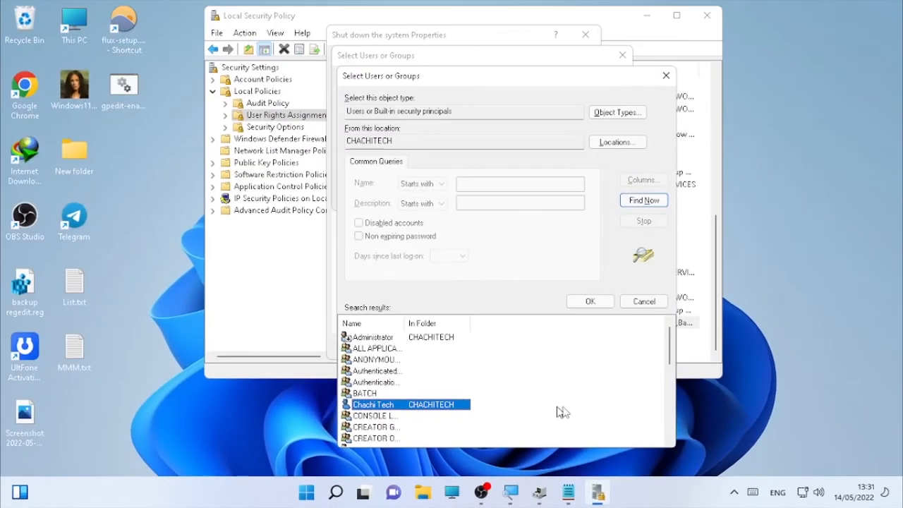
click(590, 301)
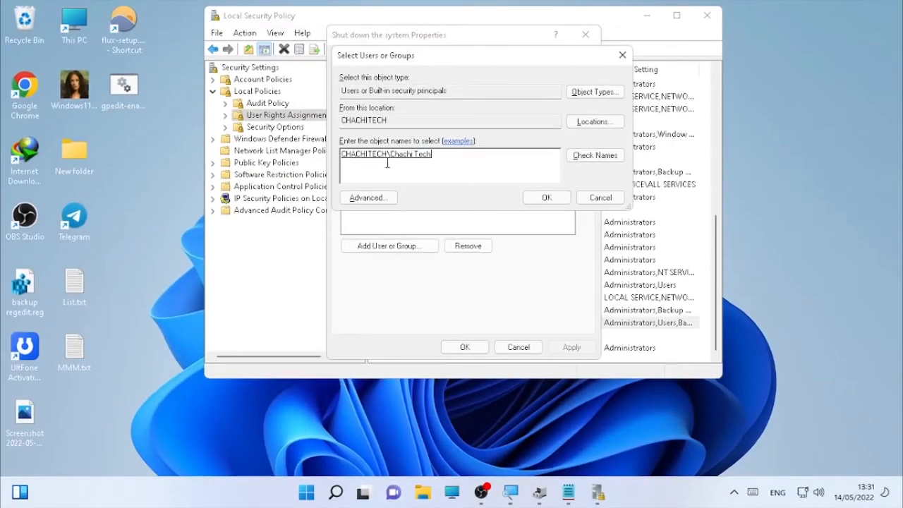
- Search Windows for "control panel" and open Control Panel
click(337, 494)
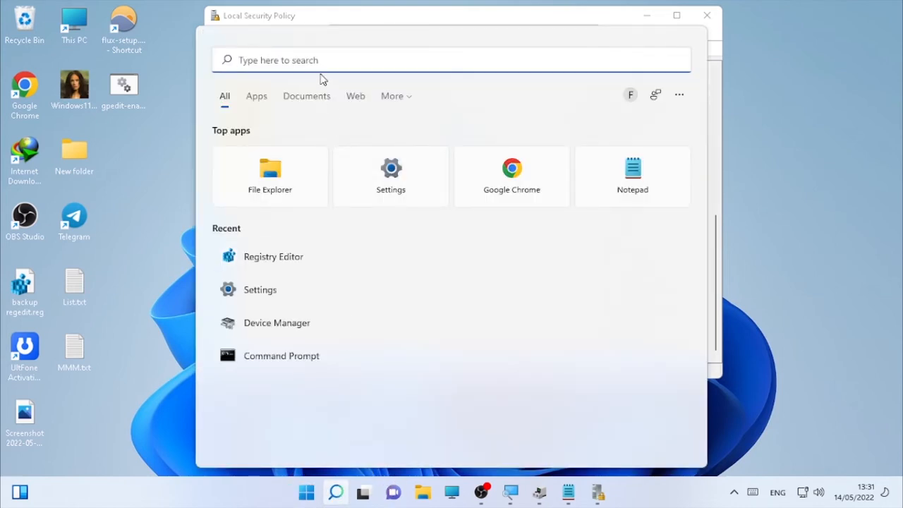
text(contr)
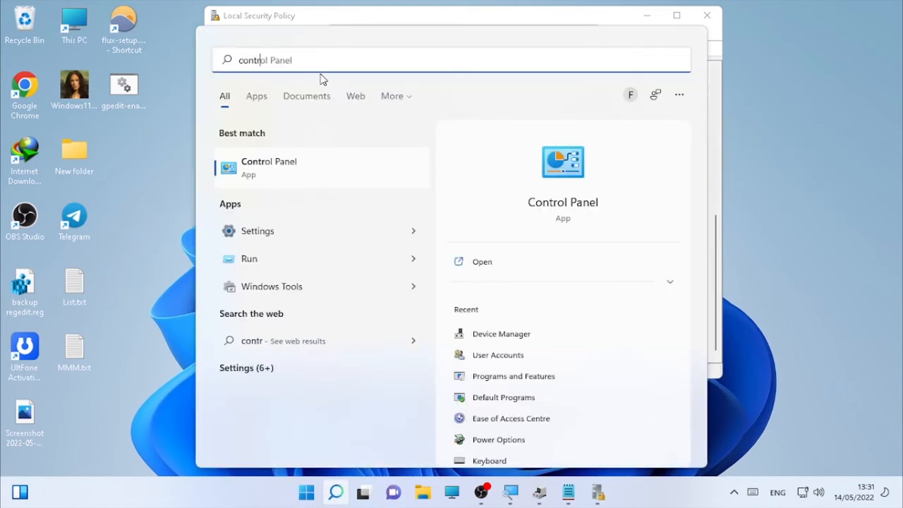
text(ol panel)
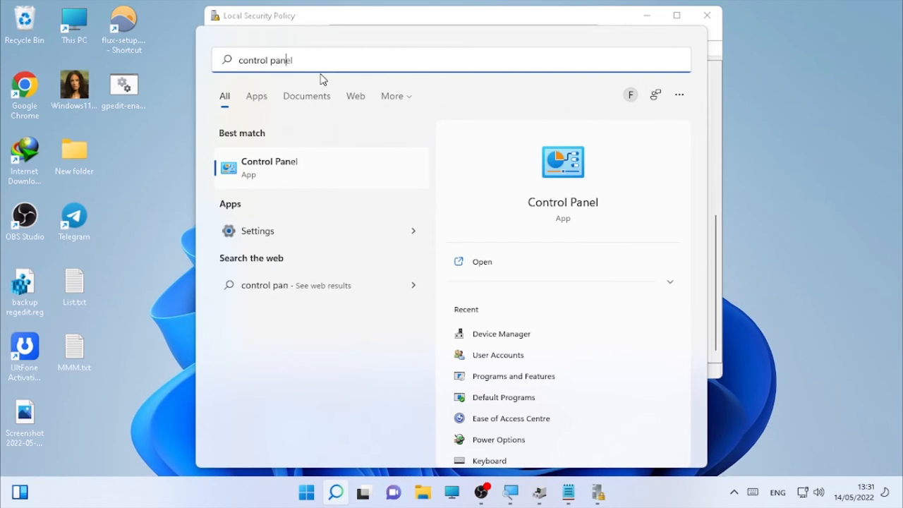
click(286, 175)
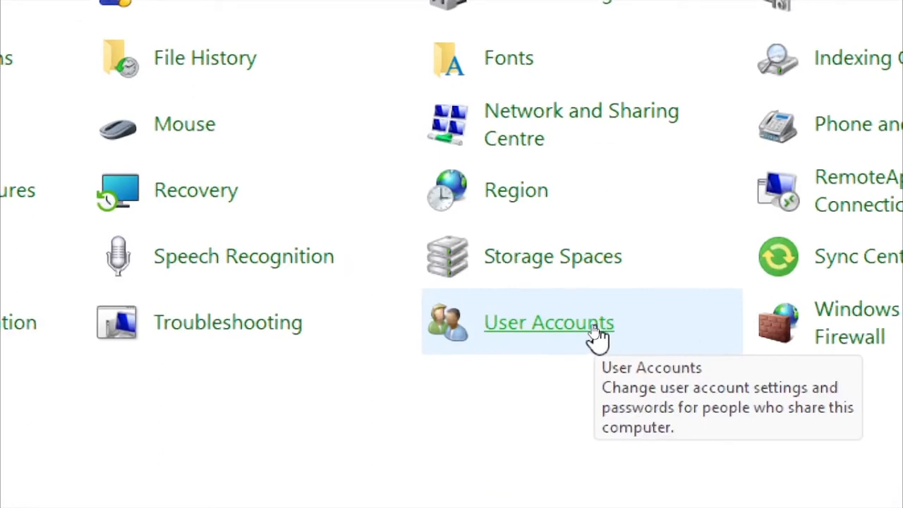
- Open User Accounts in Control Panel and view the advanced user profile properties
click(597, 337)
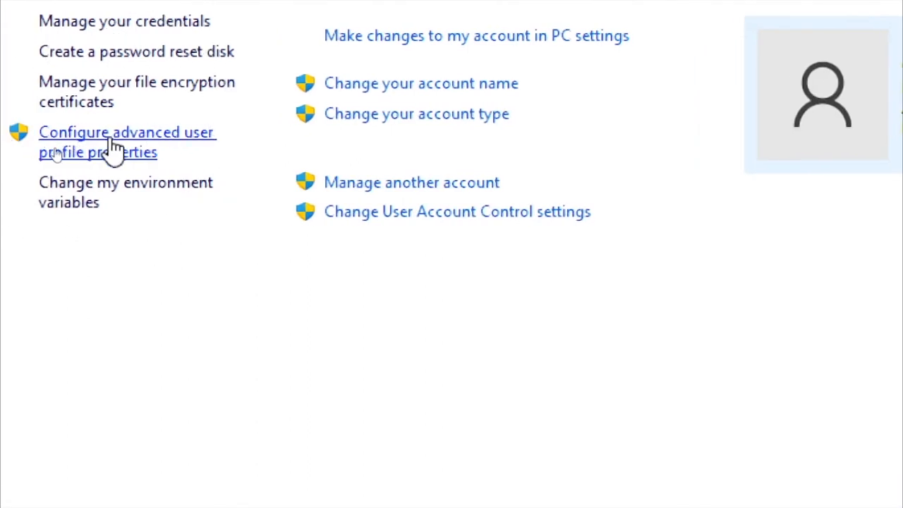
click(114, 150)
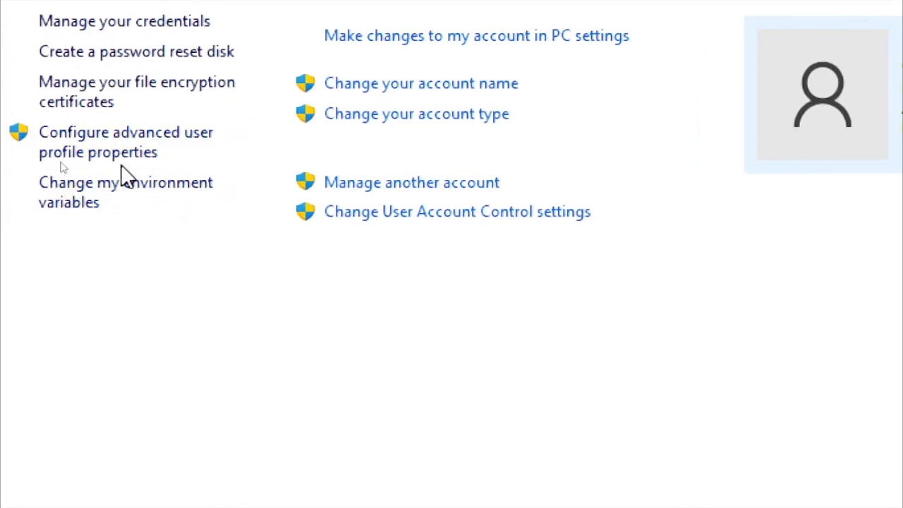
click(126, 161)
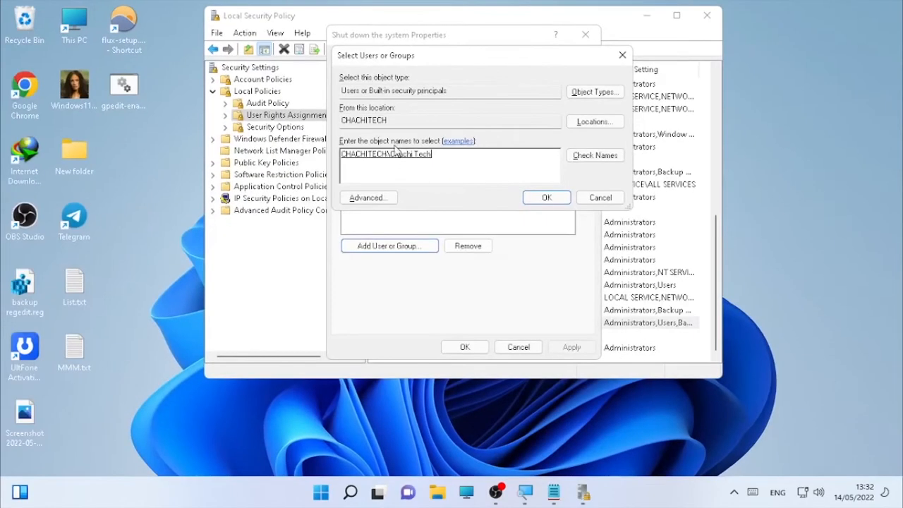
- Add the chosen user account to the "Shut down the system" policy and apply the change
click(546, 201)
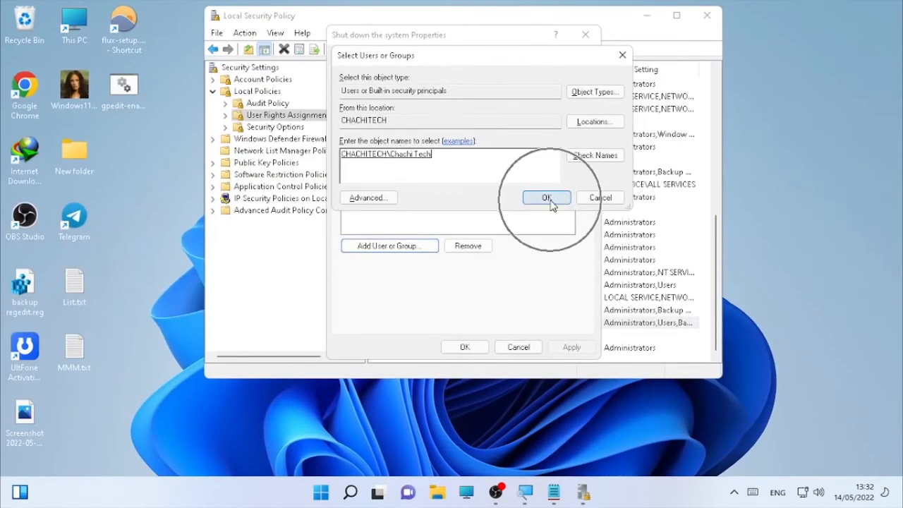
click(578, 350)
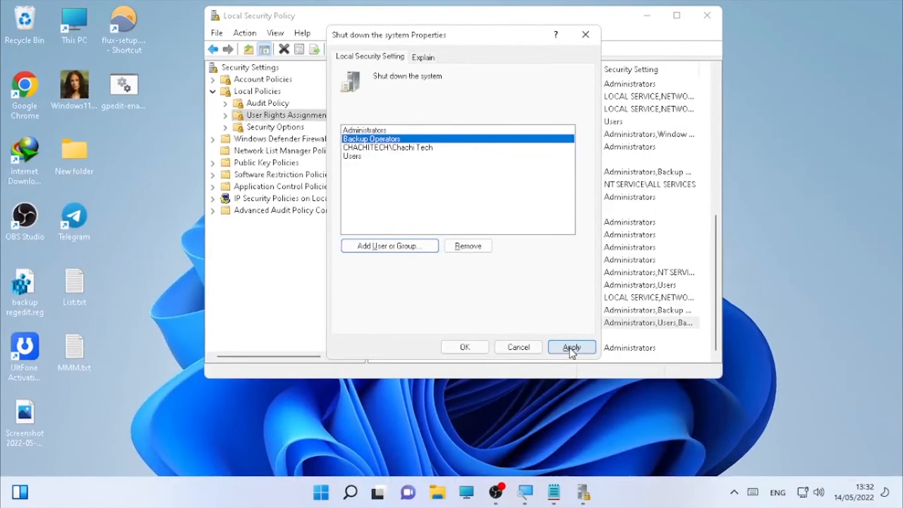
click(572, 349)
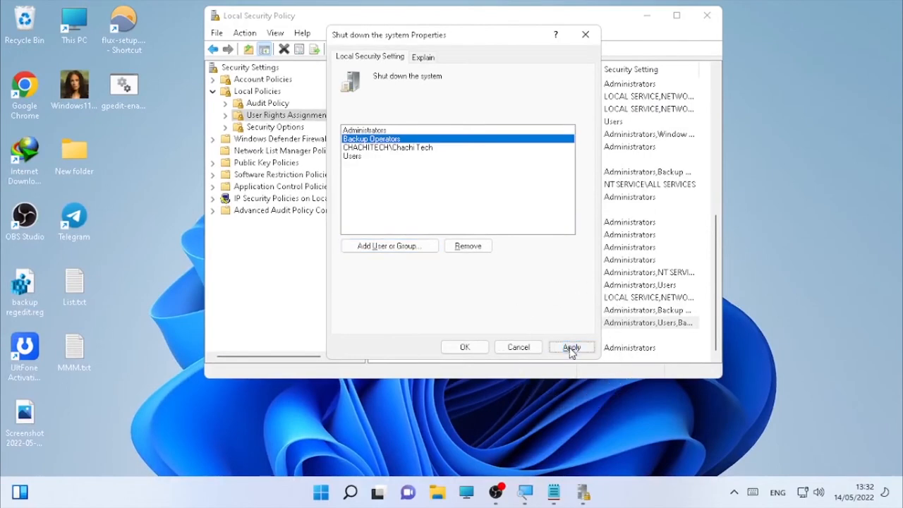
click(480, 346)
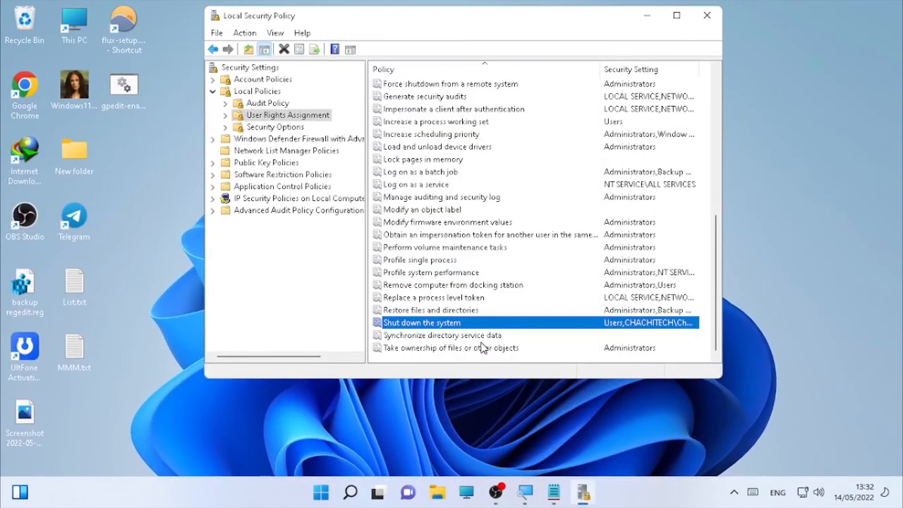
- Close the Local Security Policy console
key(ctrl)
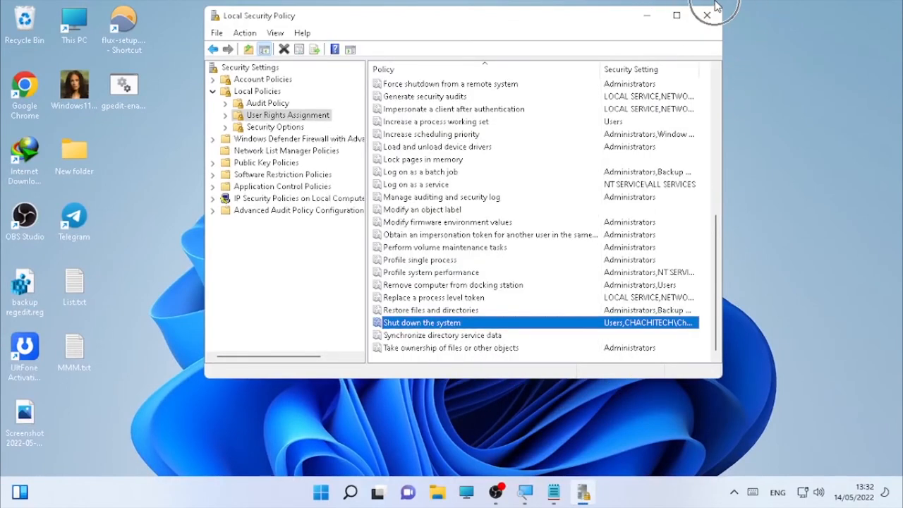
key(ctrl)
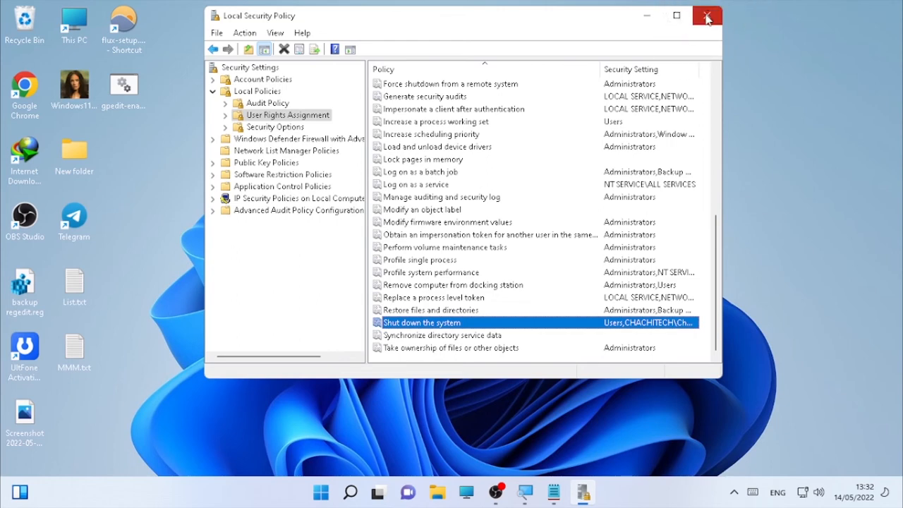
click(706, 16)
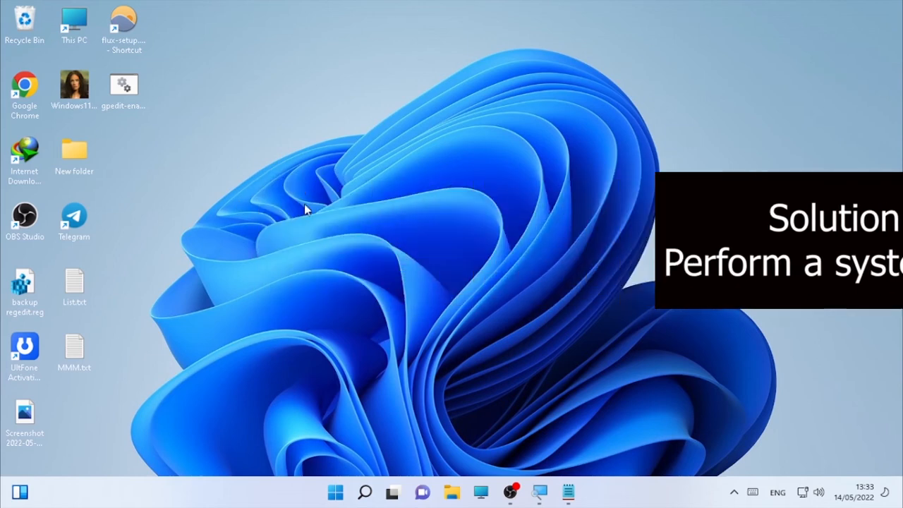
- Search Windows for "create restore" and open the "Create a restore point" settings
click(372, 497)
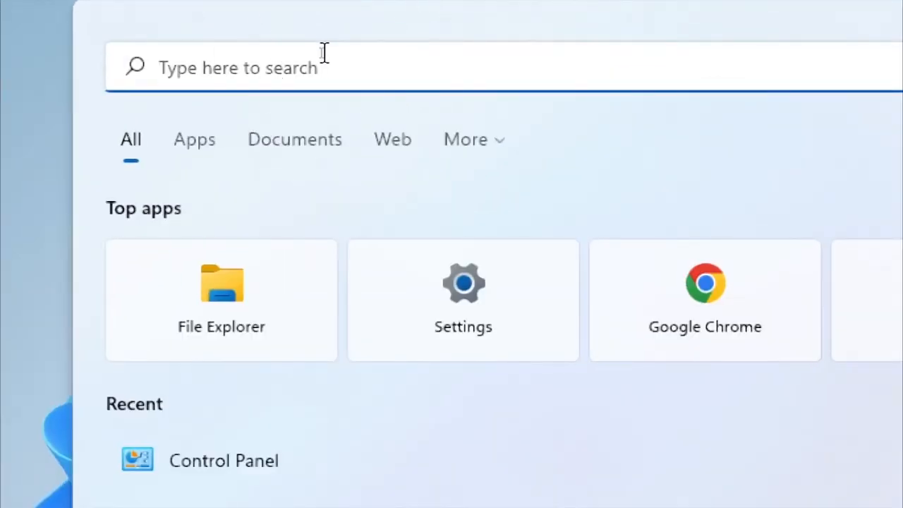
text(create )
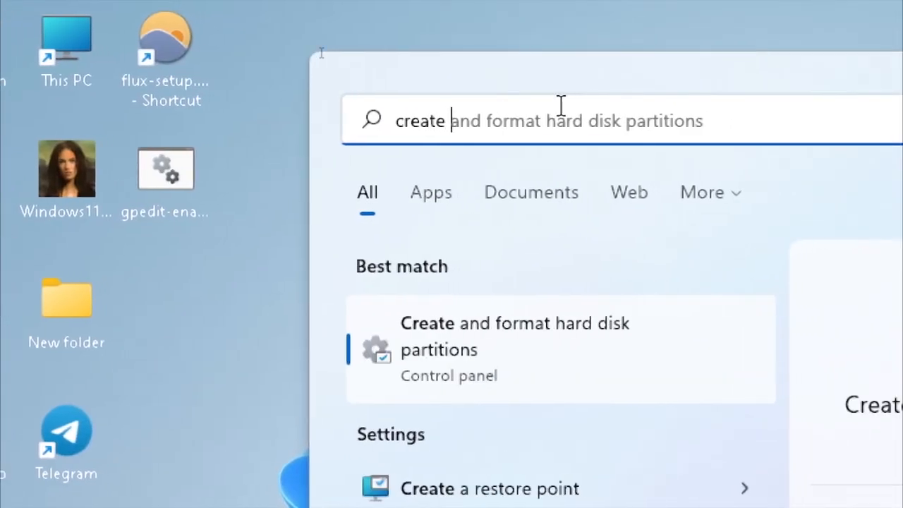
text(restore)
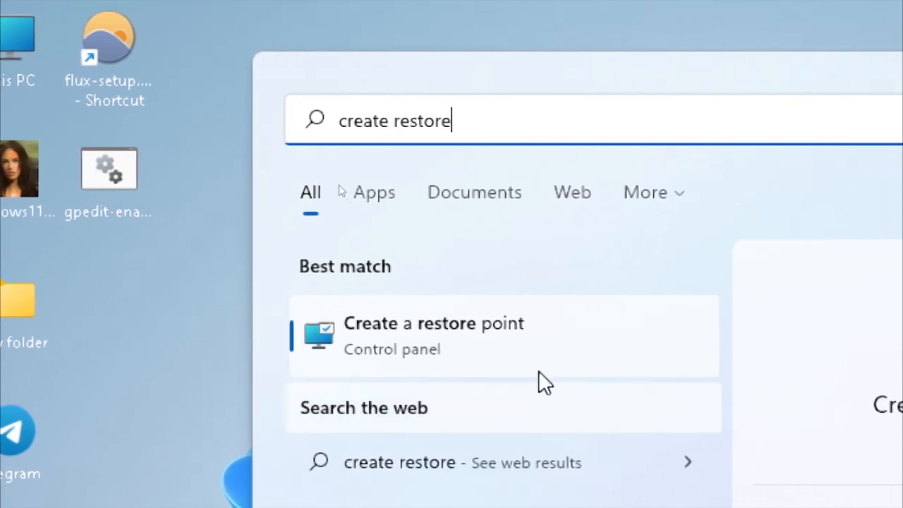
click(504, 344)
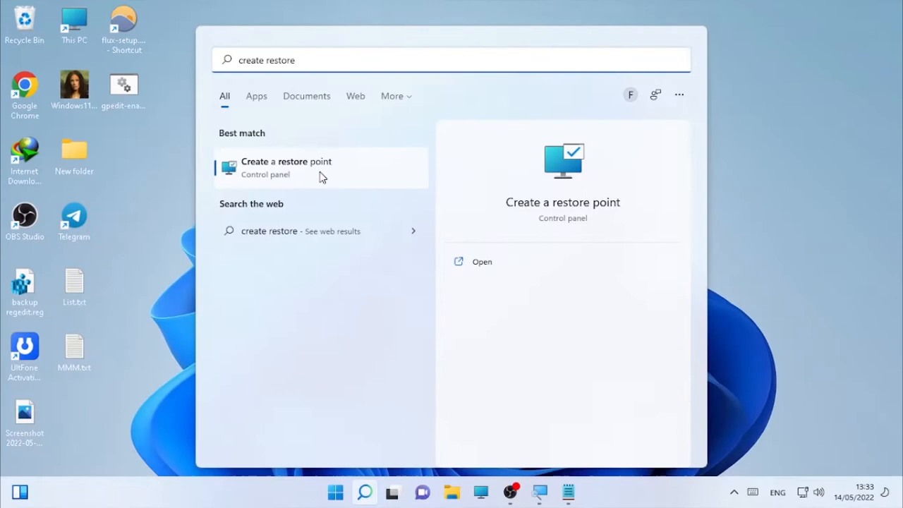
click(501, 343)
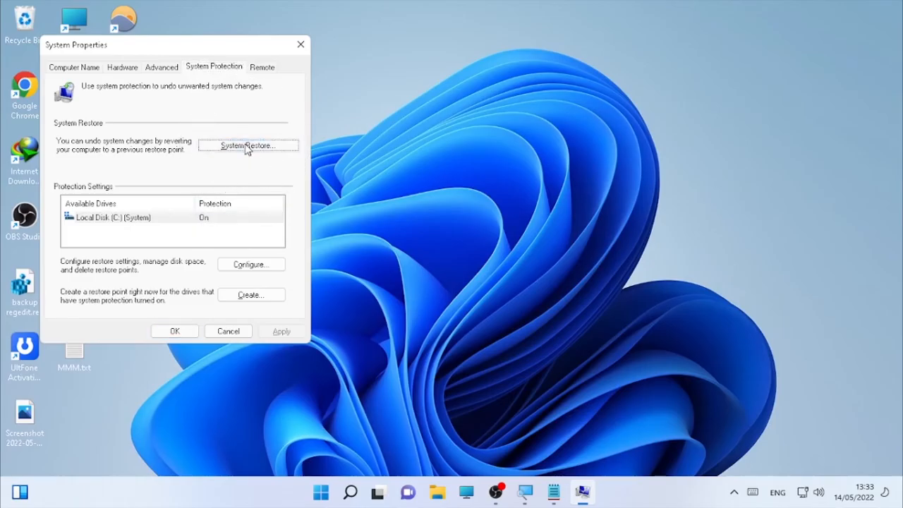
- Start System Restore and proceed with the option to choose a different restore point
click(246, 146)
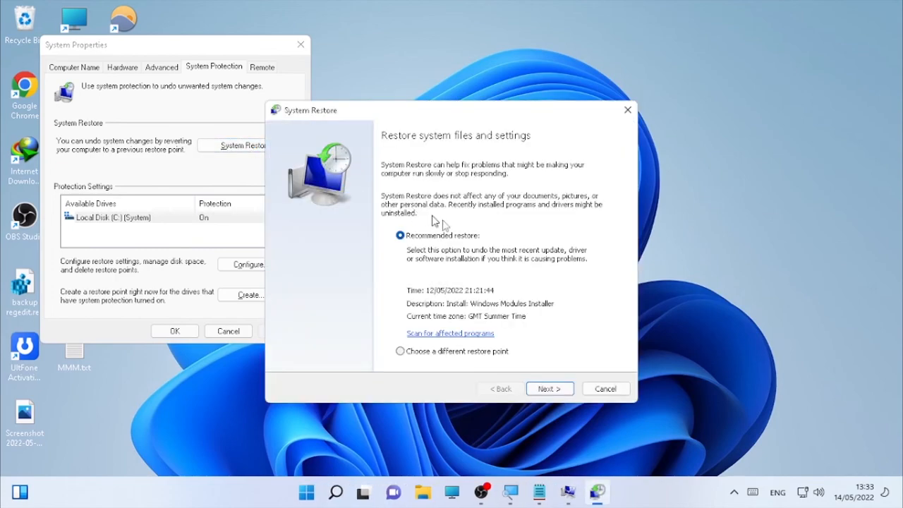
click(439, 177)
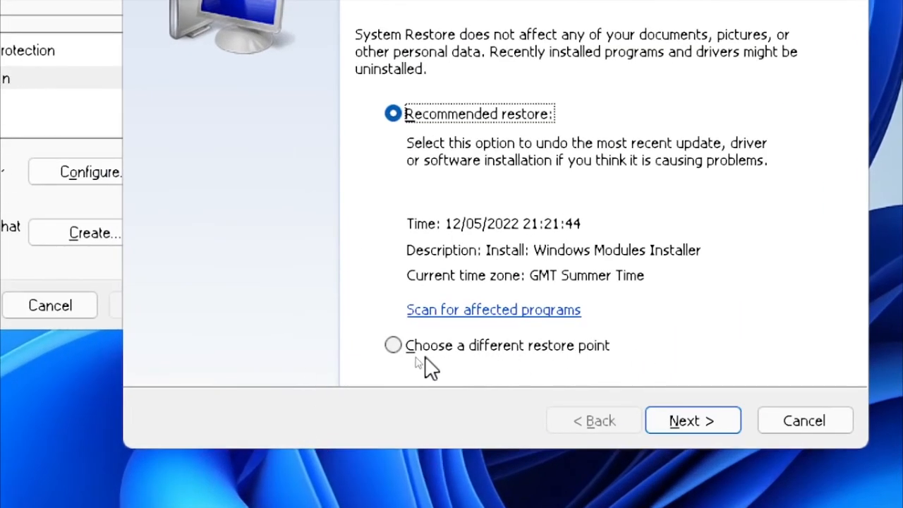
click(393, 352)
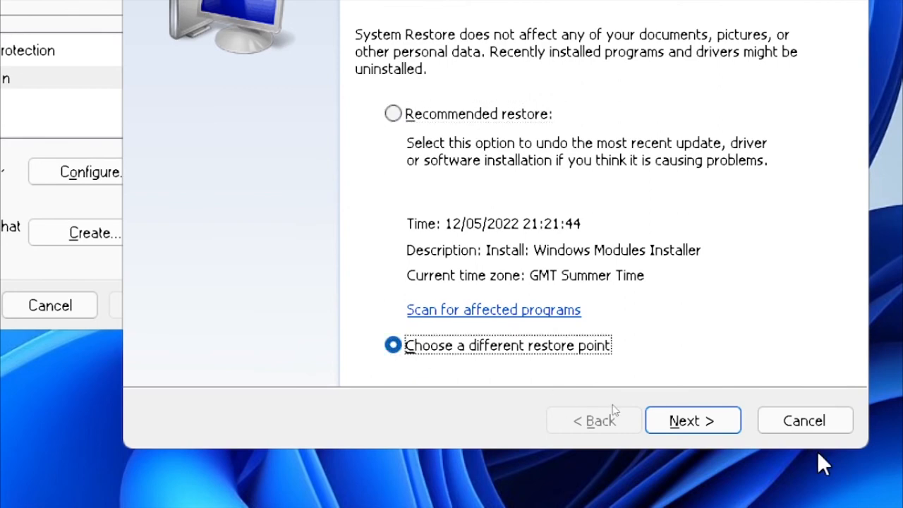
click(692, 421)
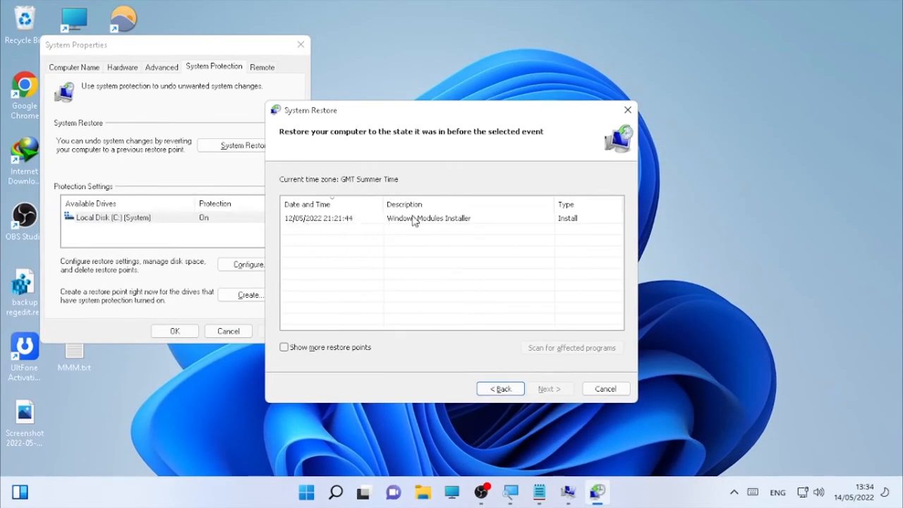
- Select the Windows Modules Installer restore point dated 12/05/2022 21:21:44 for the system restore
click(418, 220)
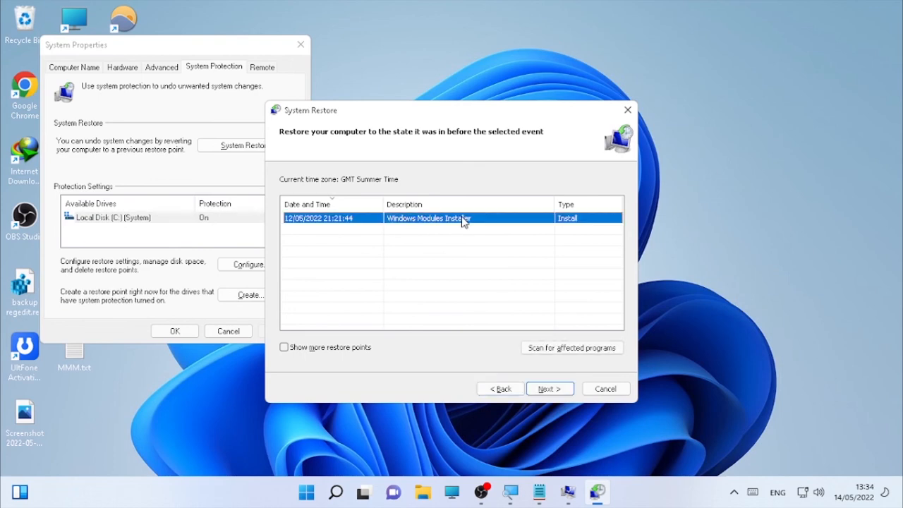
click(421, 222)
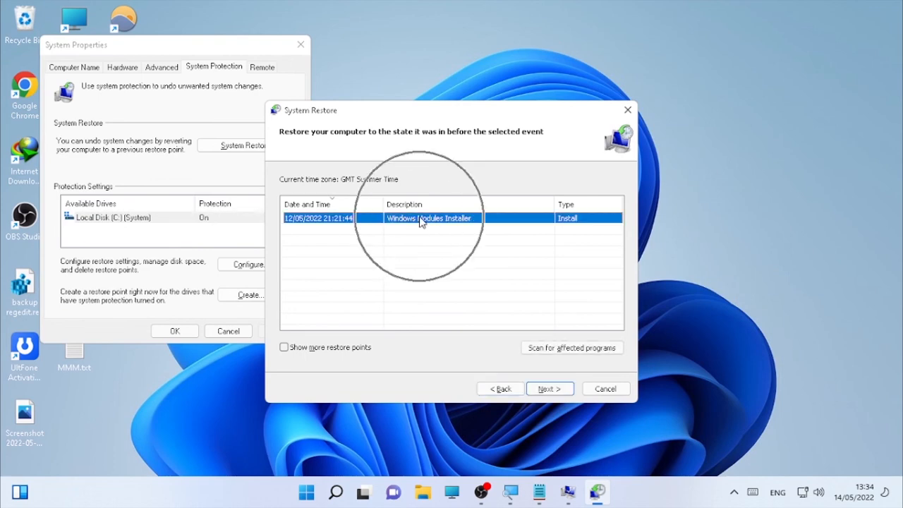
click(567, 393)
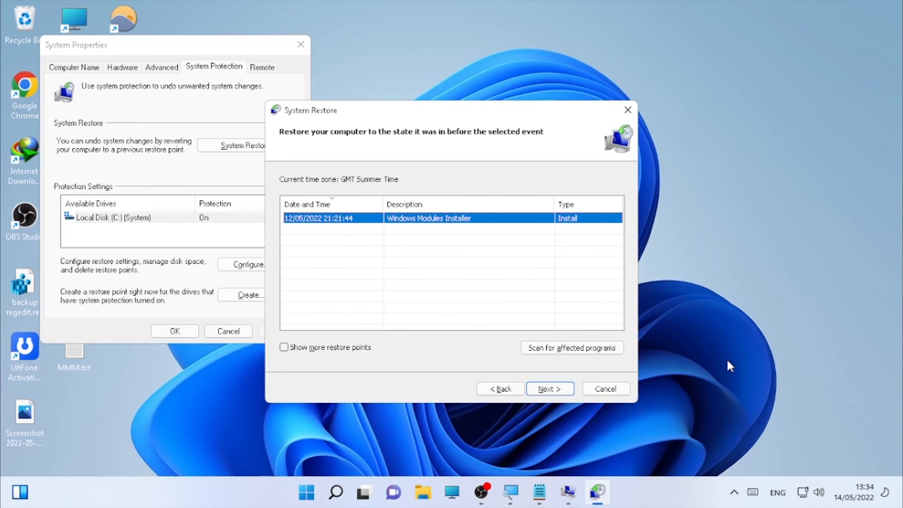